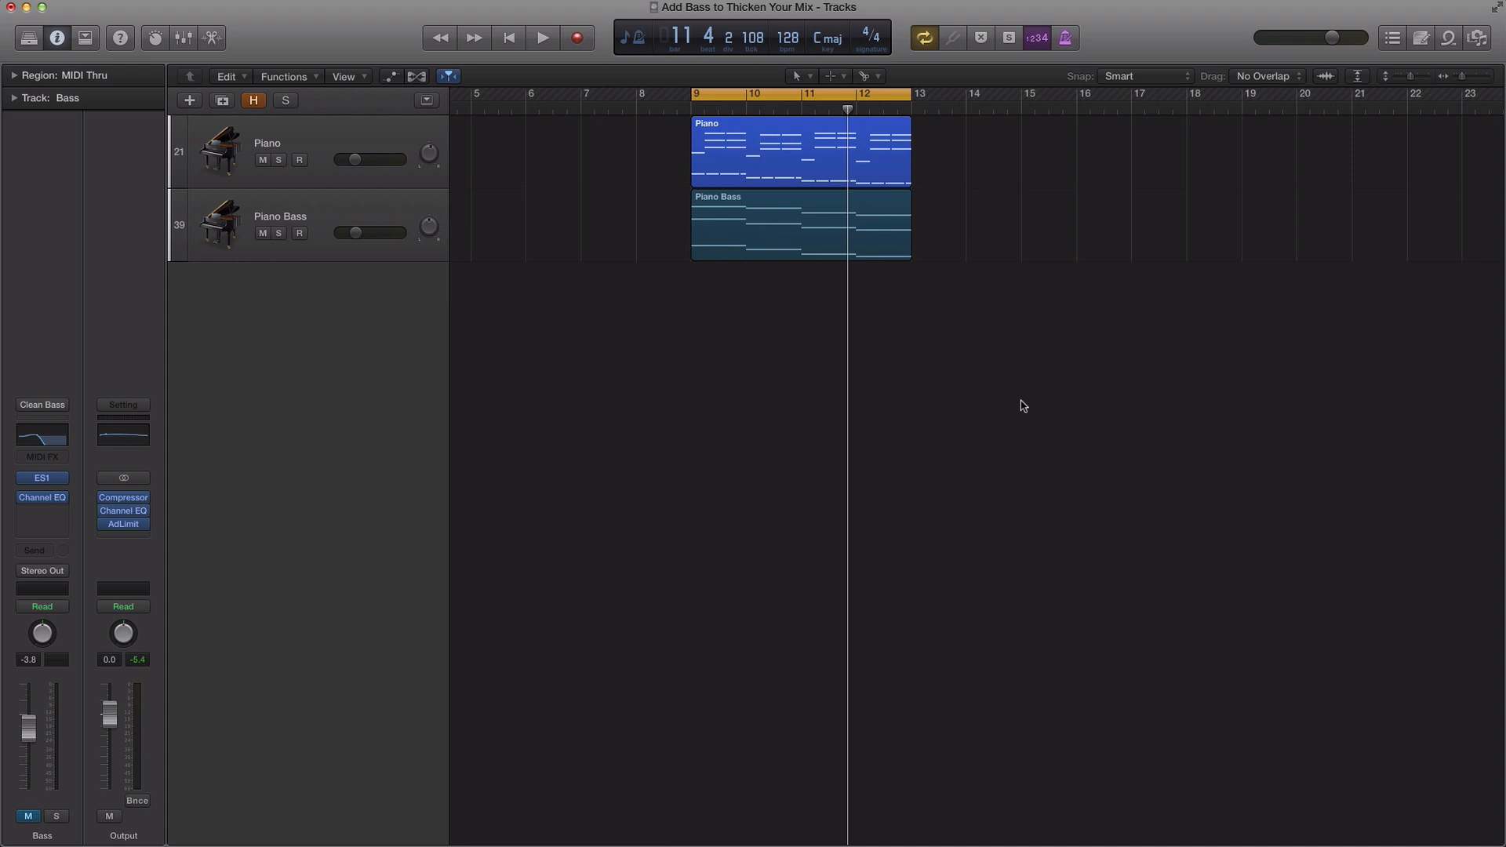
# Play back the looped Piano and Piano Bass regions across bars 9 to 12
pyautogui.press('space')
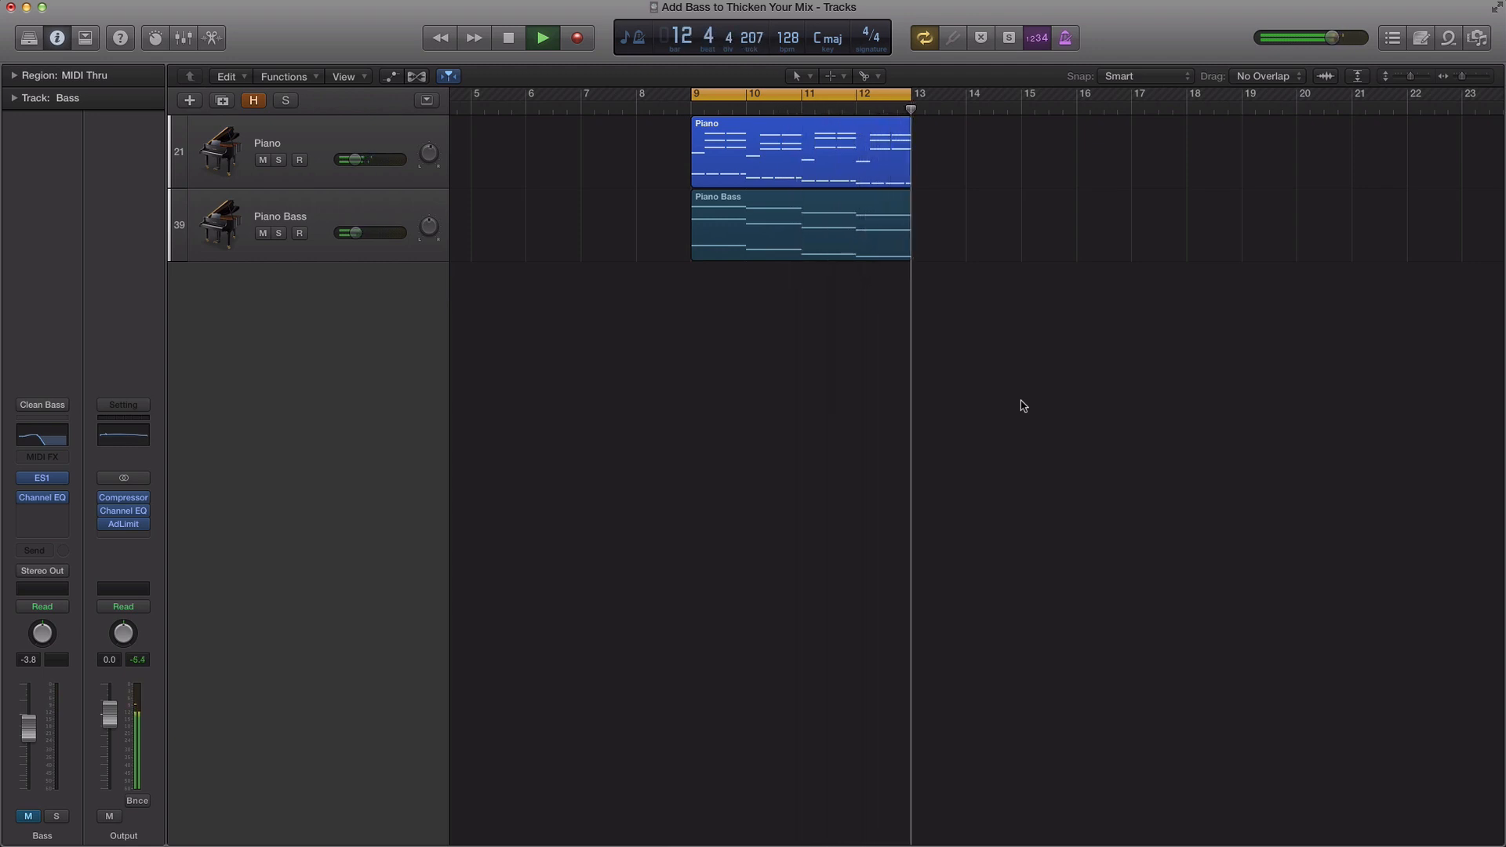
pyautogui.press('space')
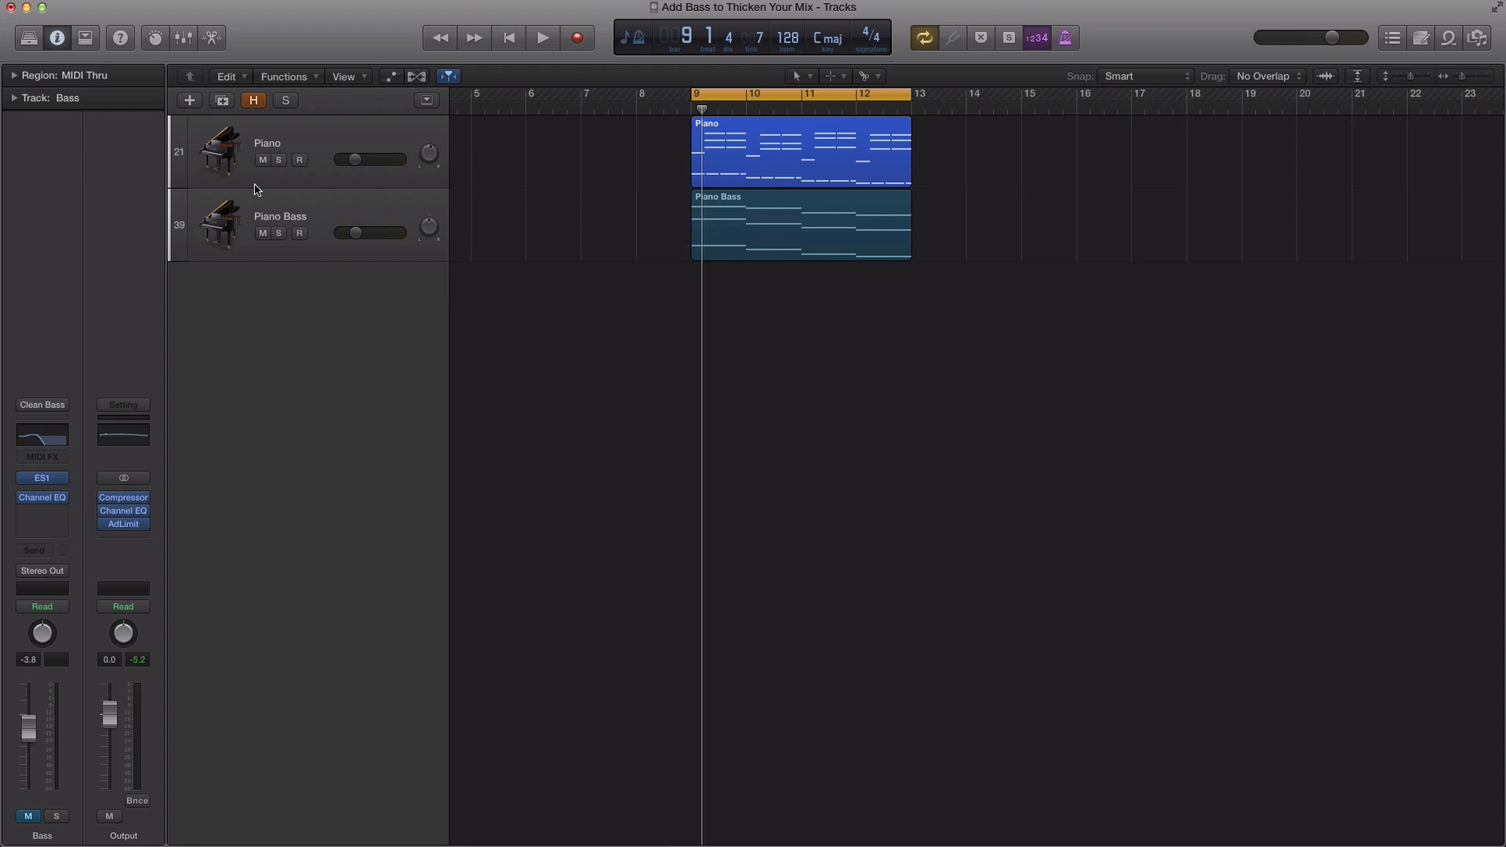
# Create one software instrument track and load the ES1 synthesizer on its channel strip
pyautogui.click(189, 101)
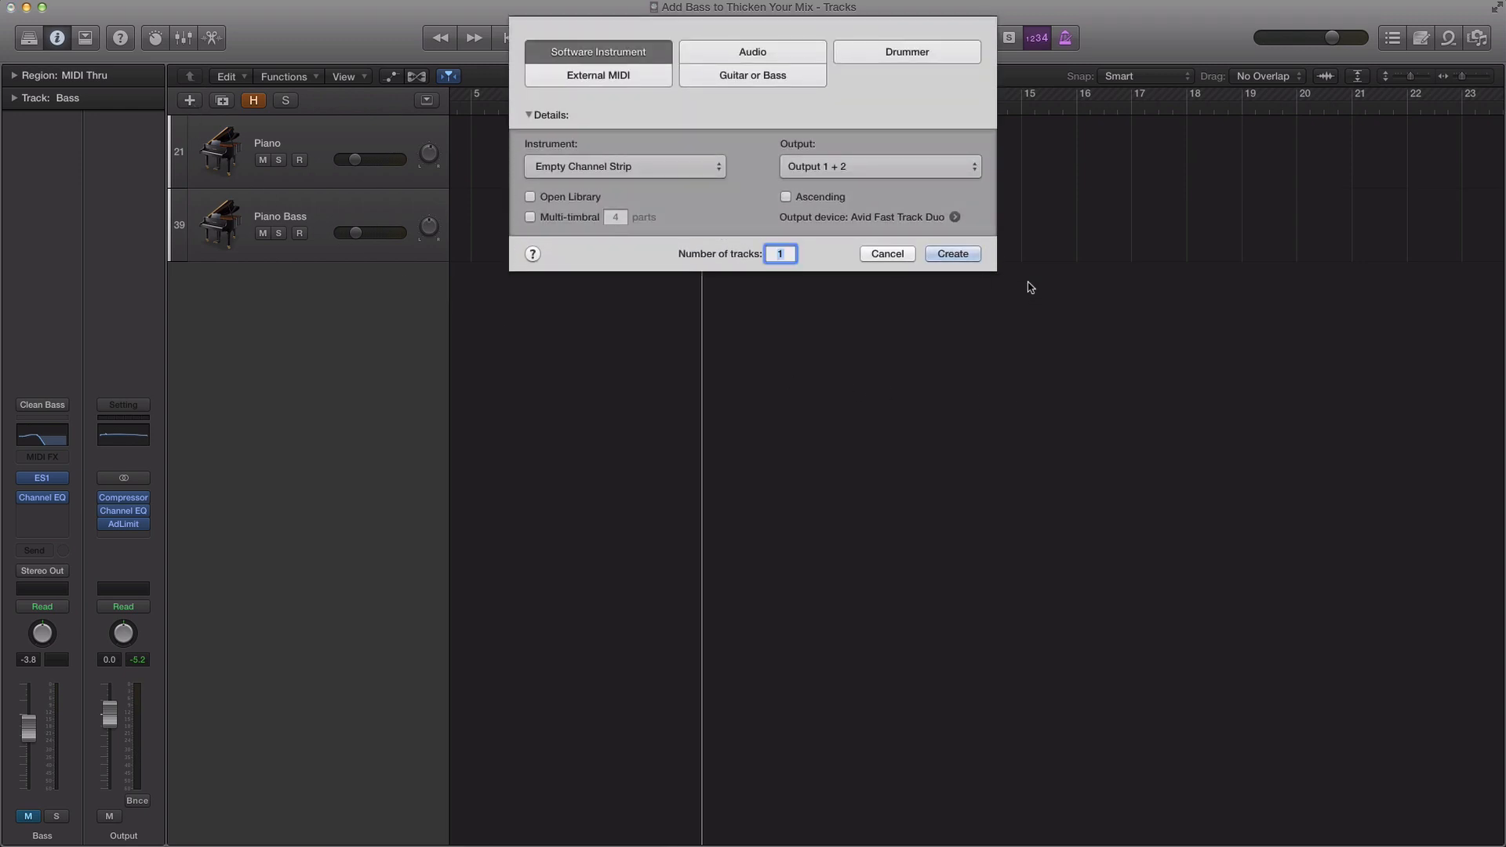
pyautogui.click(954, 254)
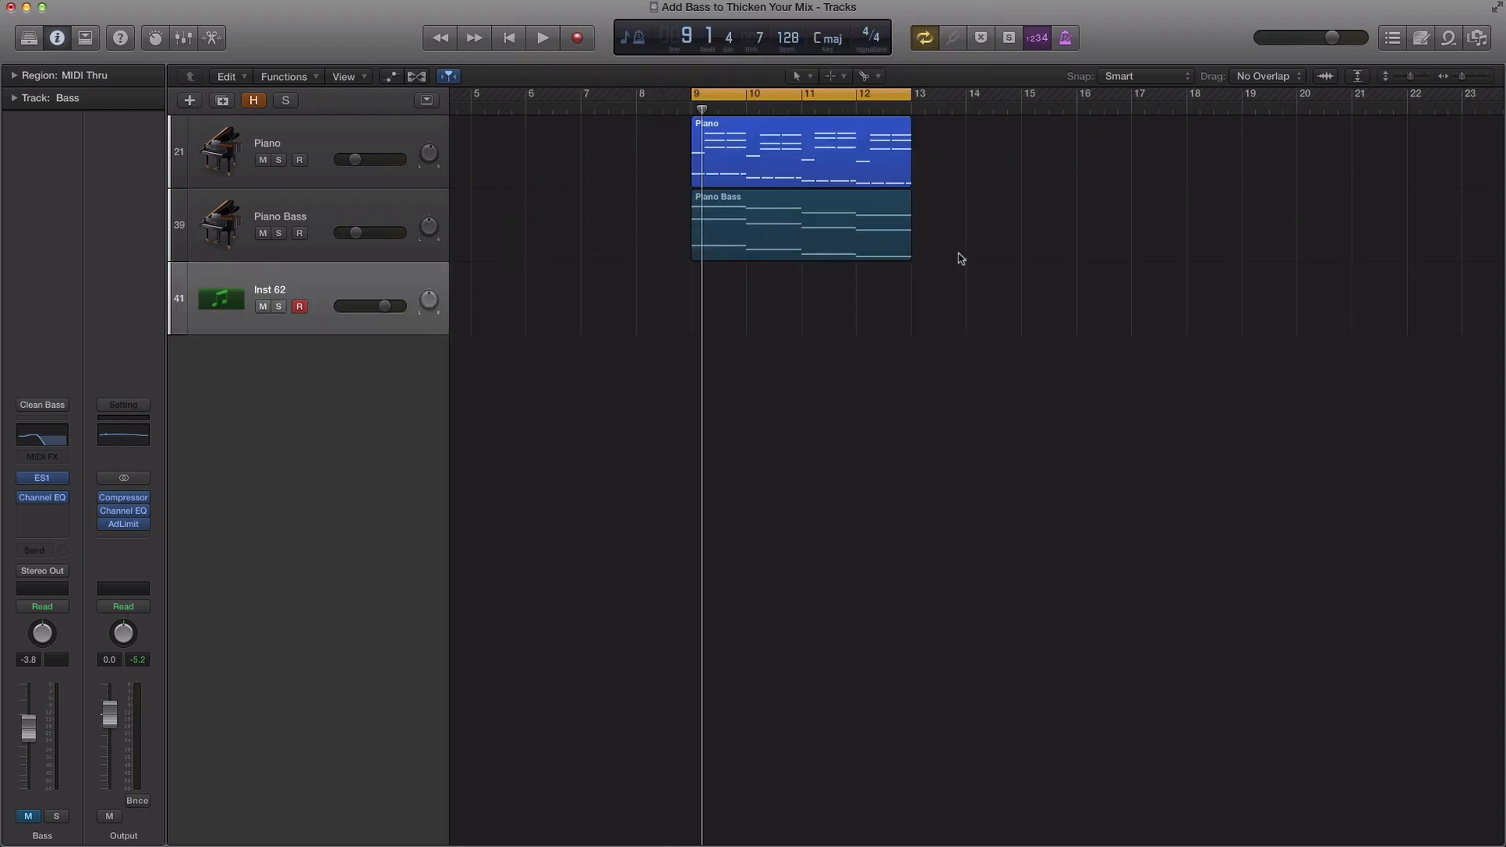
pyautogui.click(68, 479)
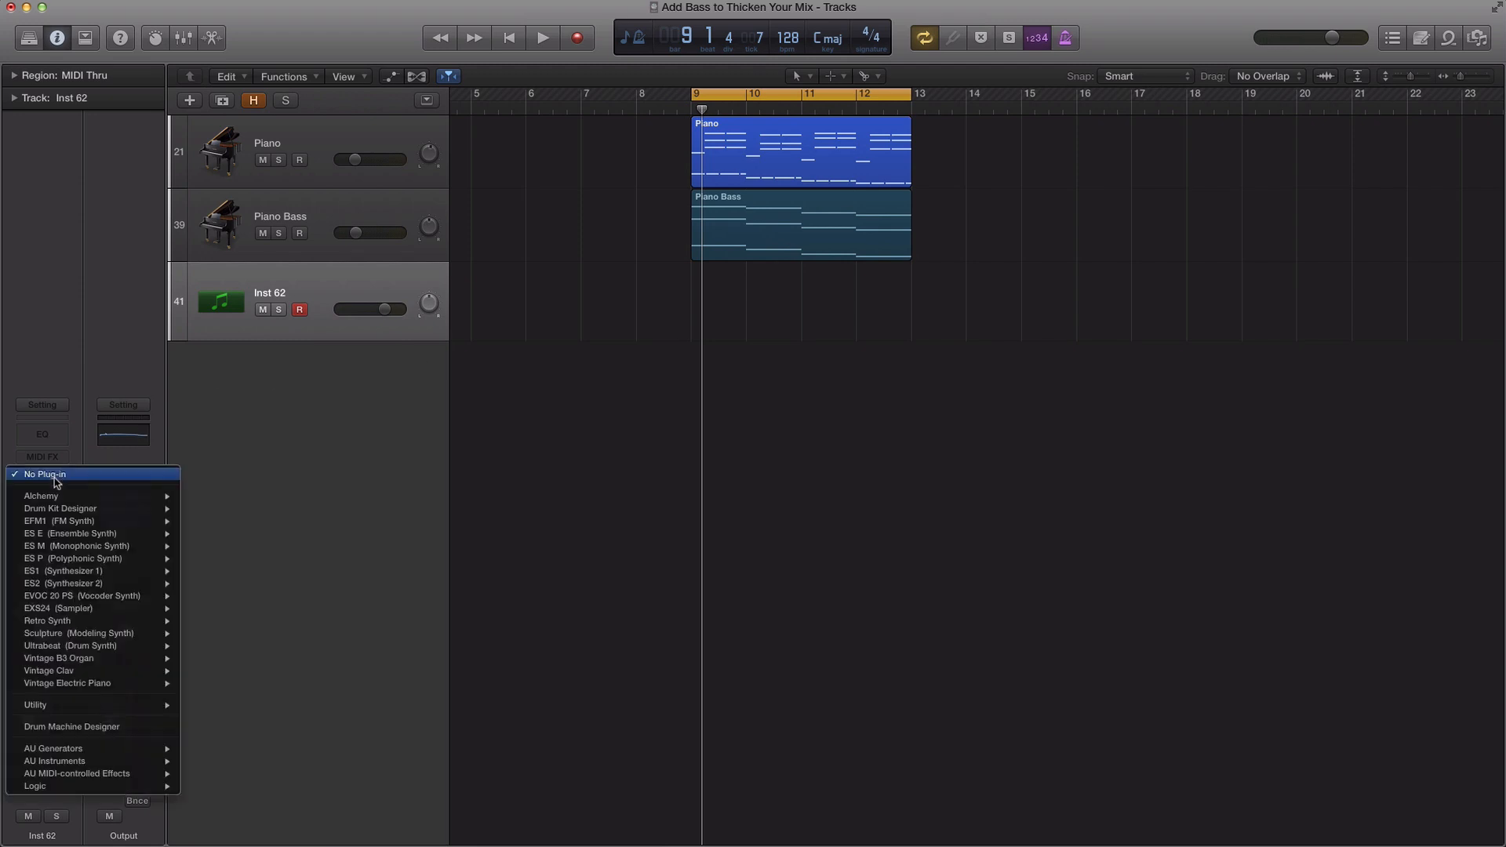
pyautogui.click(89, 572)
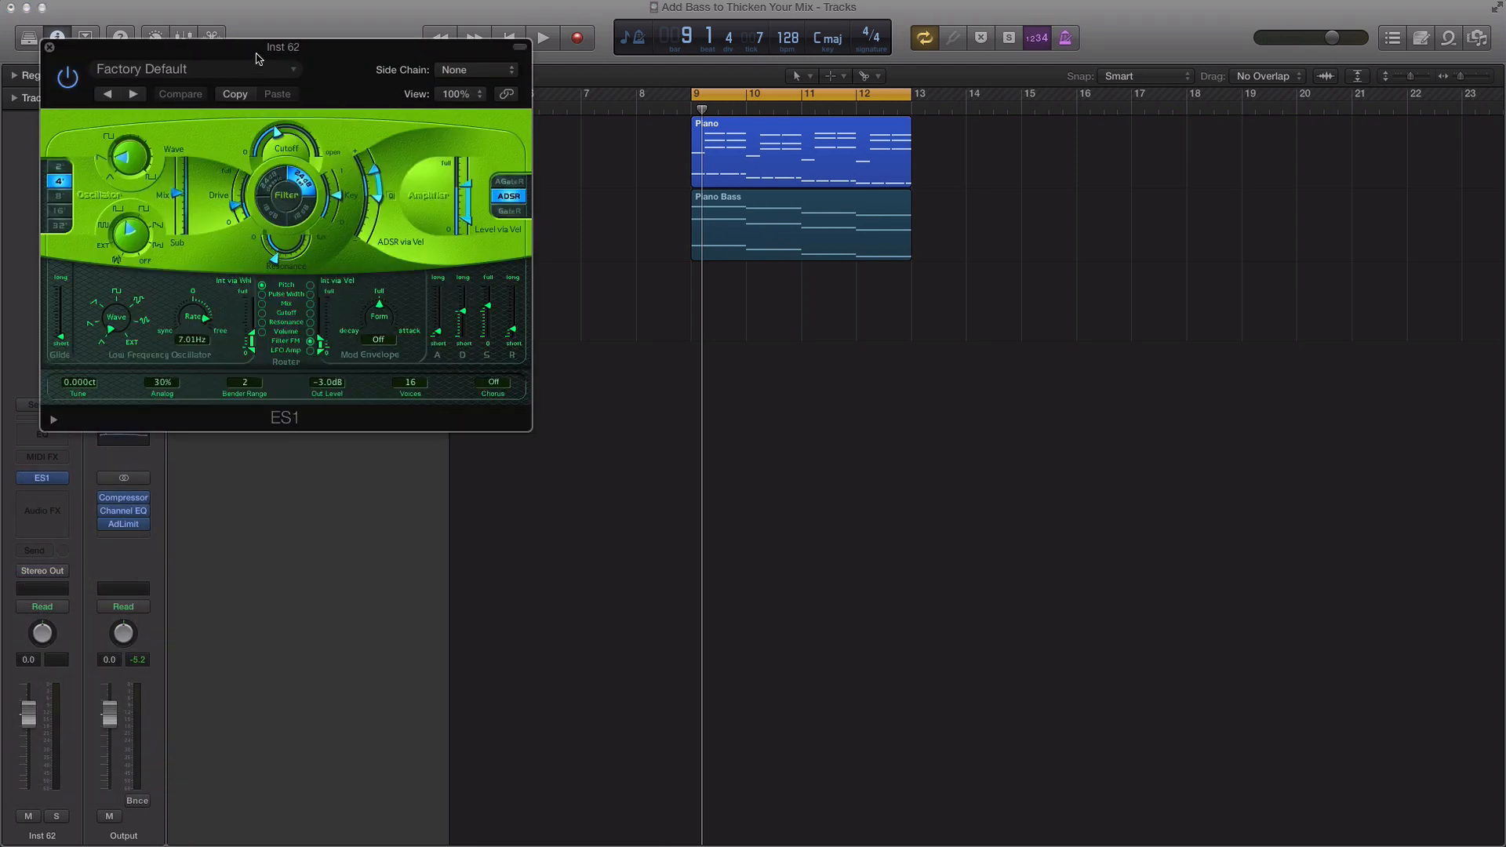
# Load the Deep Bass preset from the Synth Bass category in ES1 and close the plug-in window
pyautogui.moveTo(257, 59); pyautogui.dragTo(787, 183)
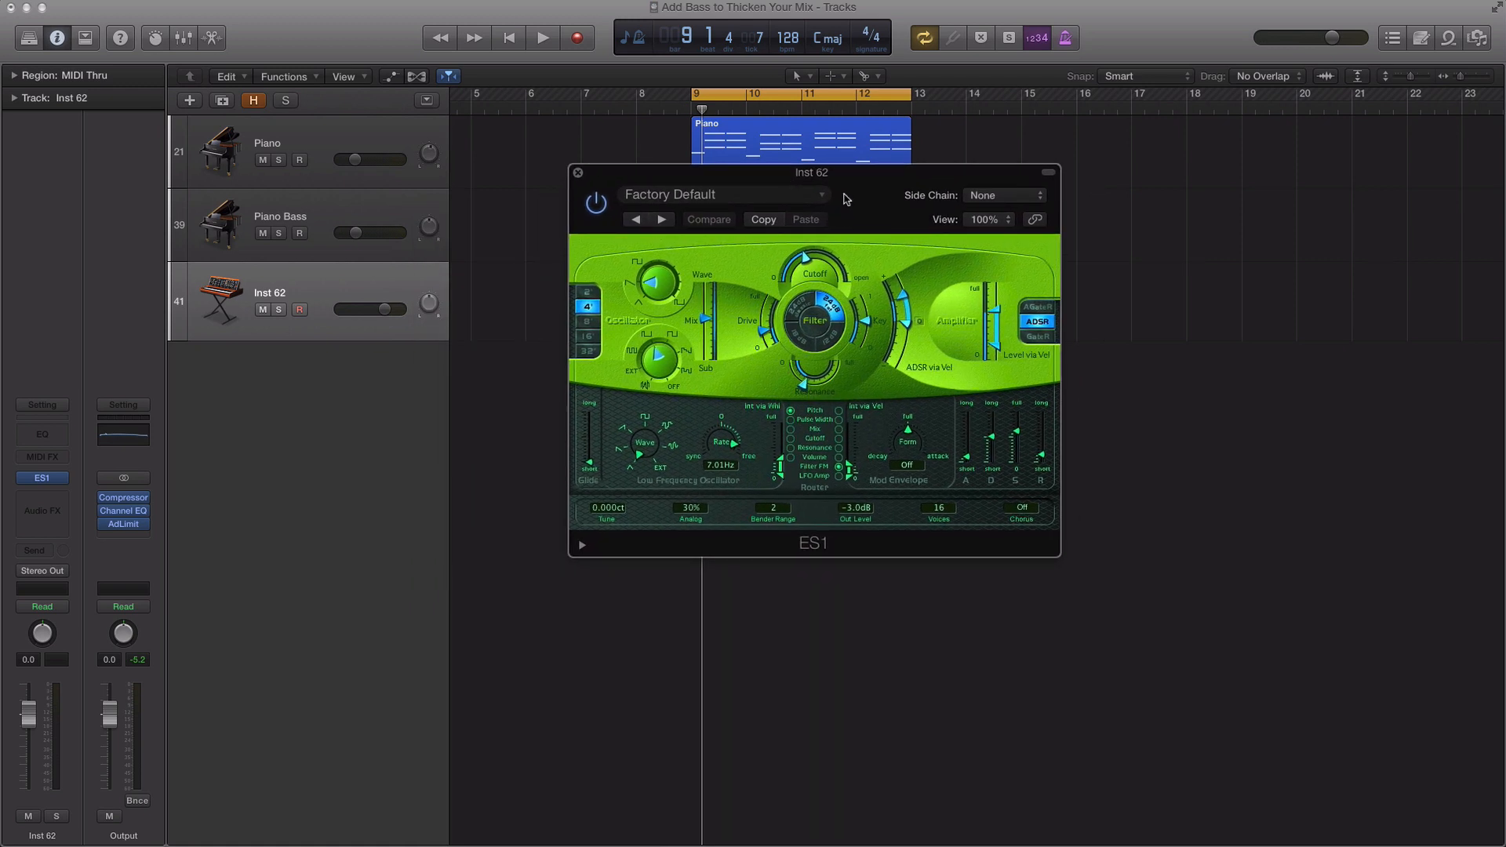
pyautogui.moveTo(847, 199); pyautogui.dragTo(841, 193)
pyautogui.click(816, 190)
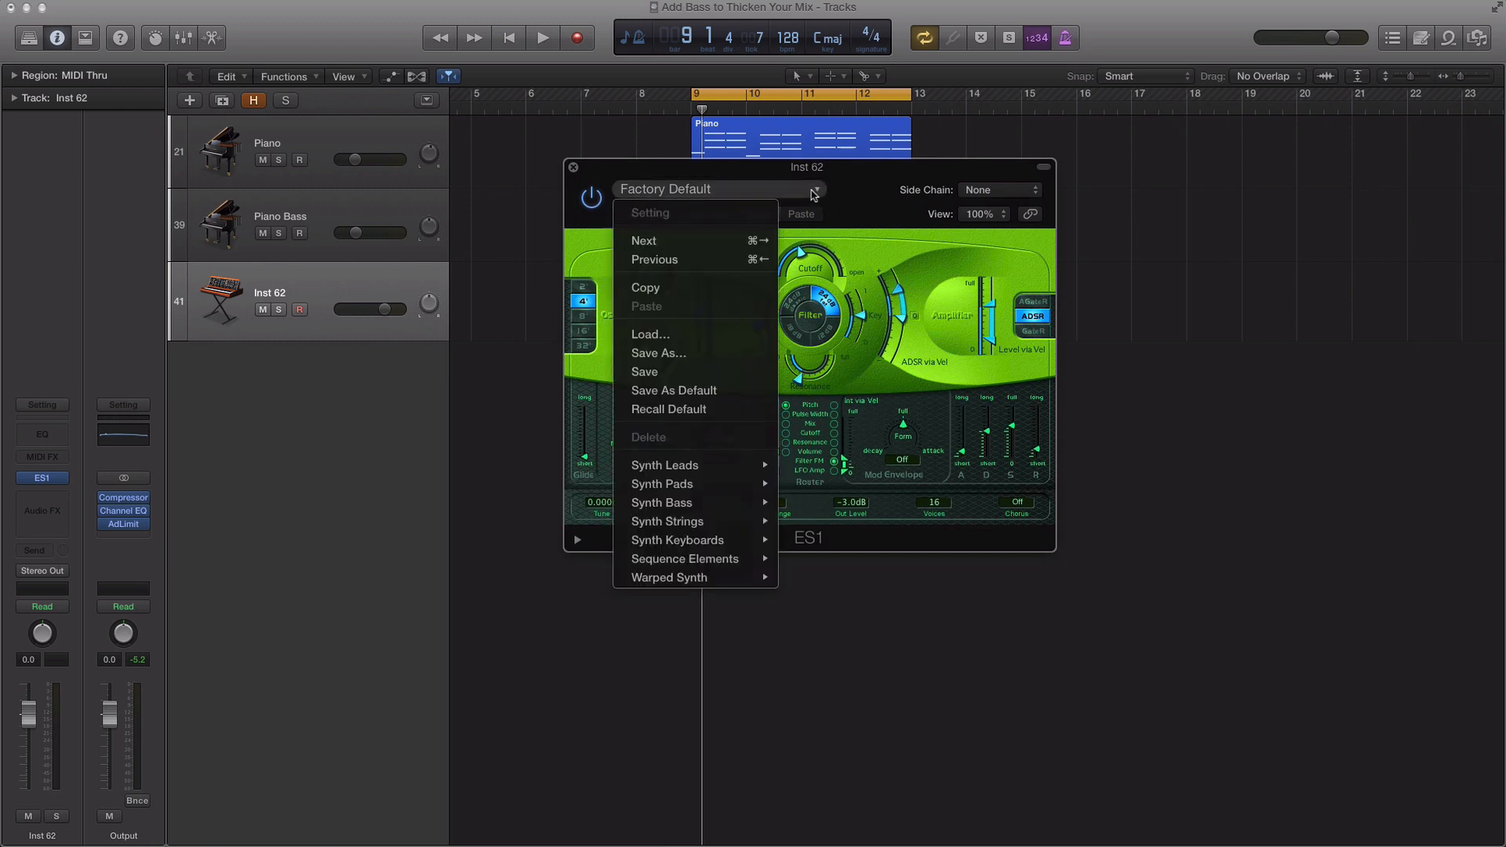
pyautogui.moveTo(672, 506)
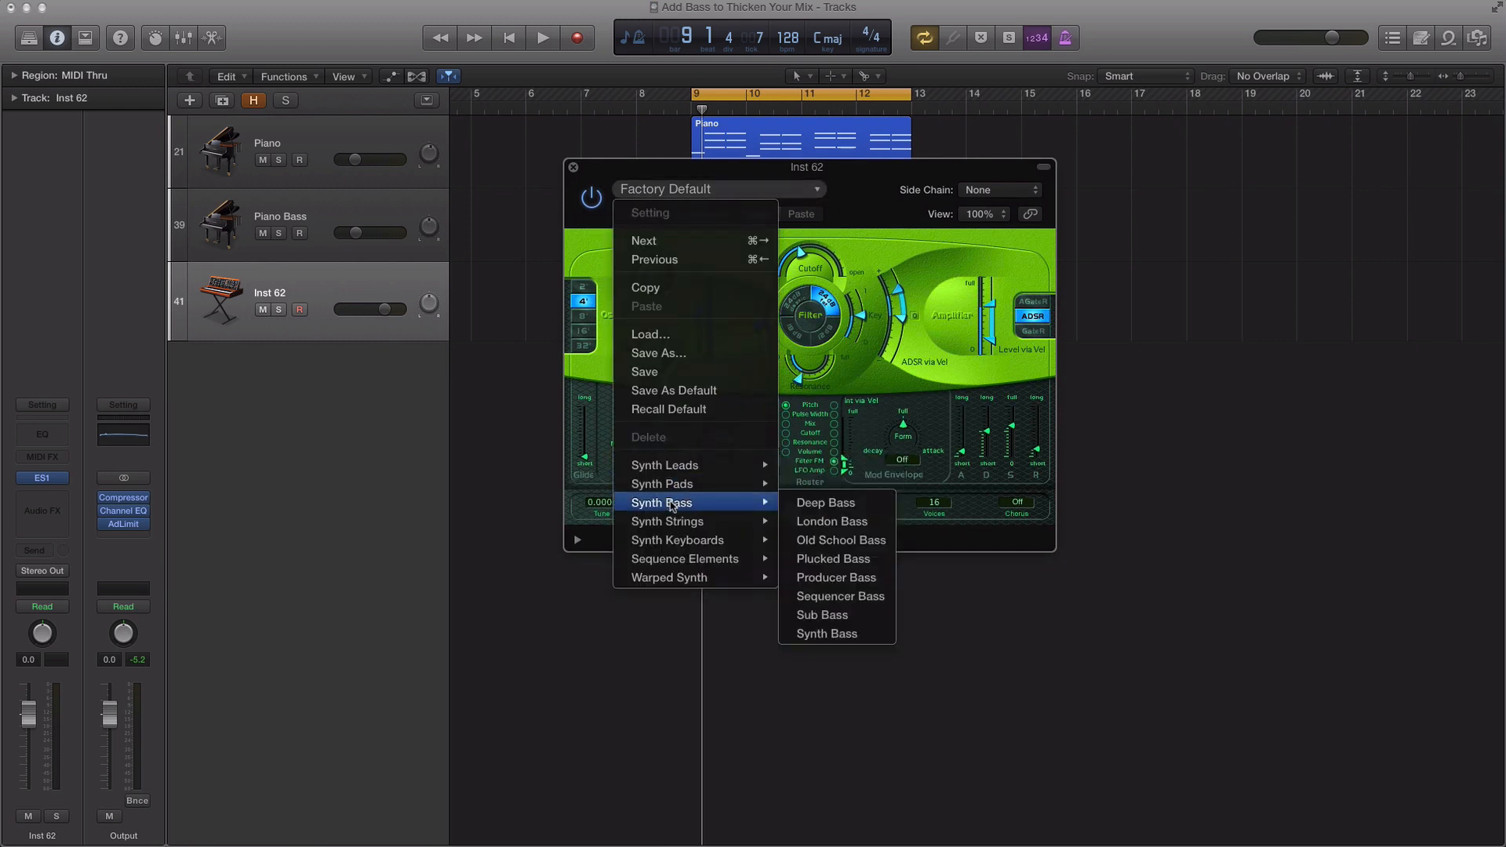
pyautogui.click(824, 508)
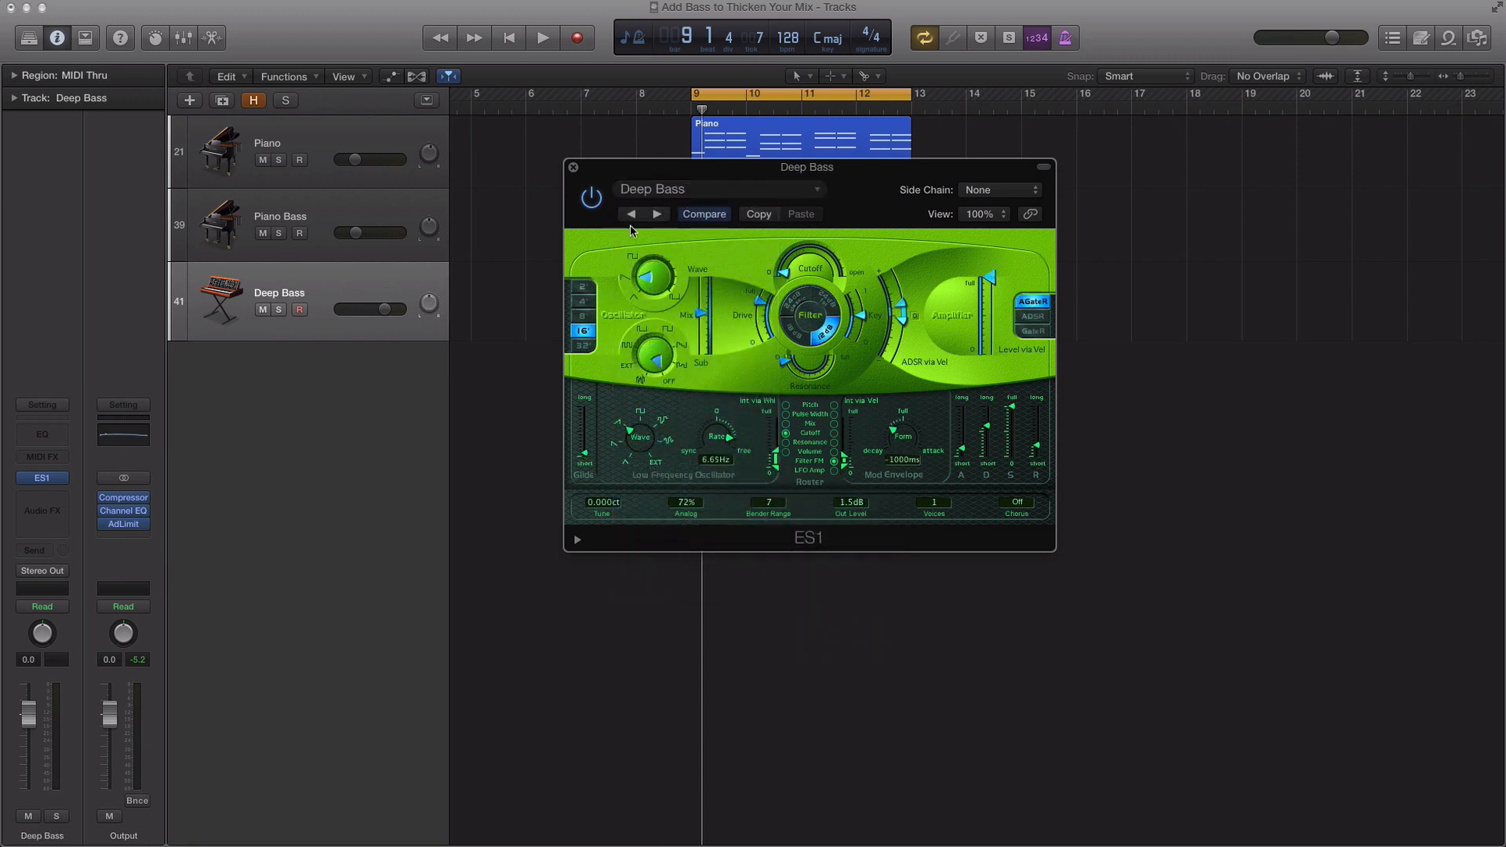
pyautogui.click(573, 168)
# Copy the Piano Bass region onto the Deep Bass track at bar 9 and open the copy in the Piano Roll
pyautogui.click(836, 248)
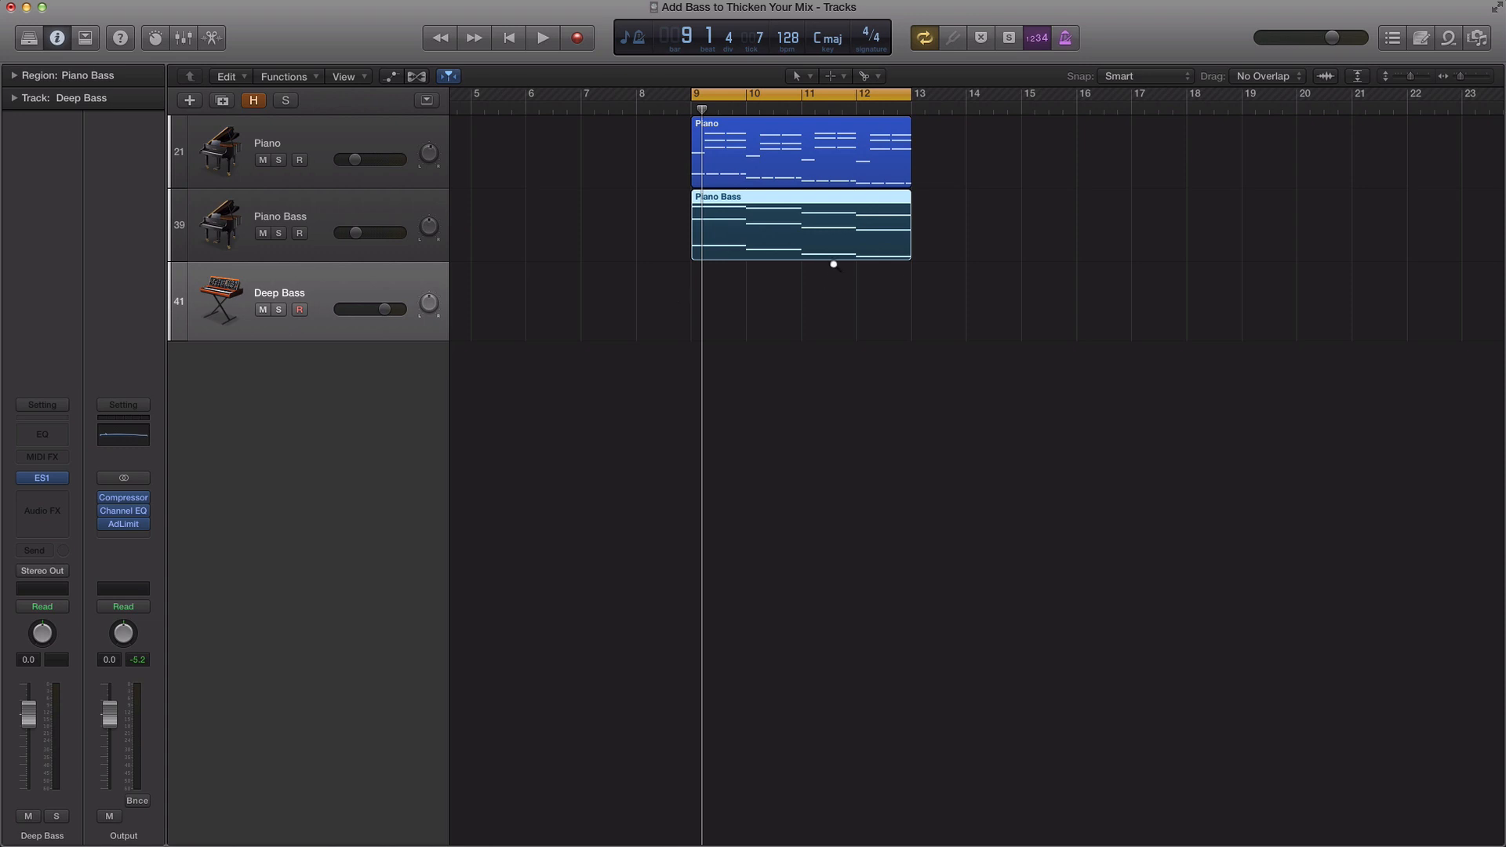
pyautogui.moveTo(808, 253); pyautogui.dragTo(808, 298)
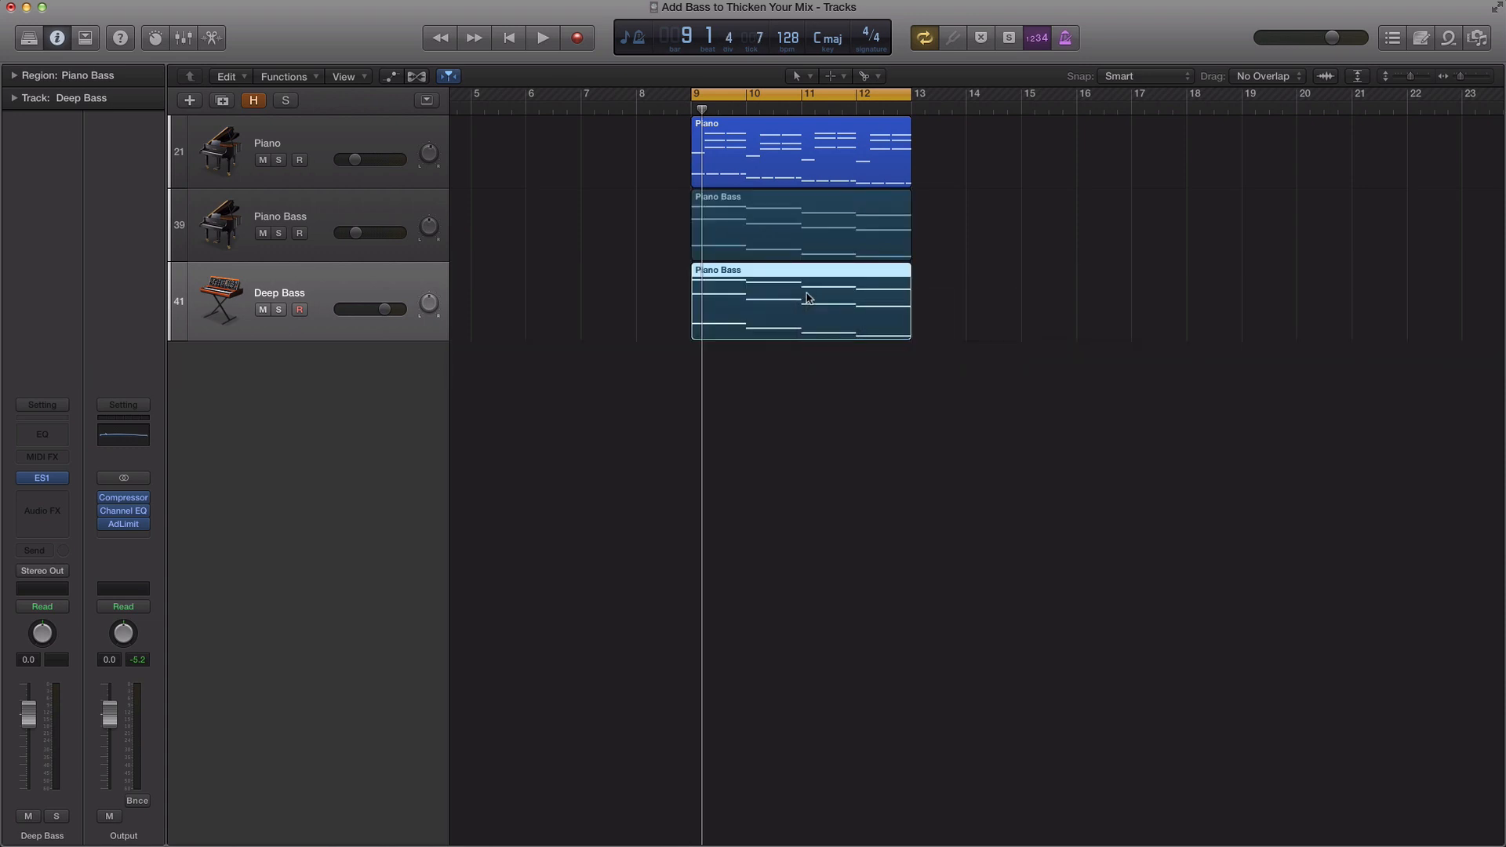
pyautogui.doubleClick(808, 298)
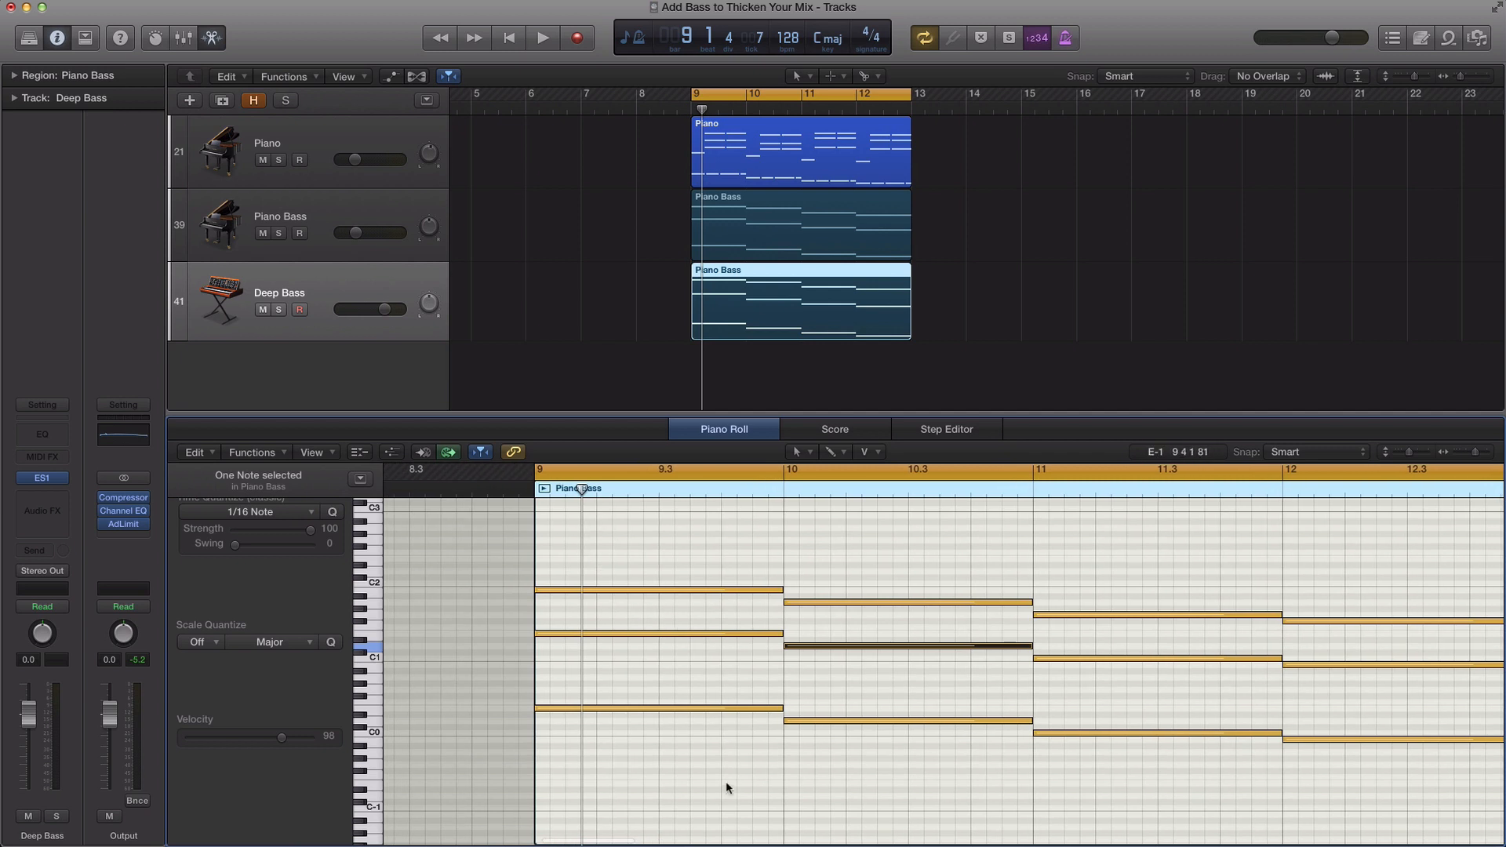
# Delete the highest row of four notes from the Piano Bass copy on the Deep Bass track
pyautogui.hscroll(5, 741, 591)
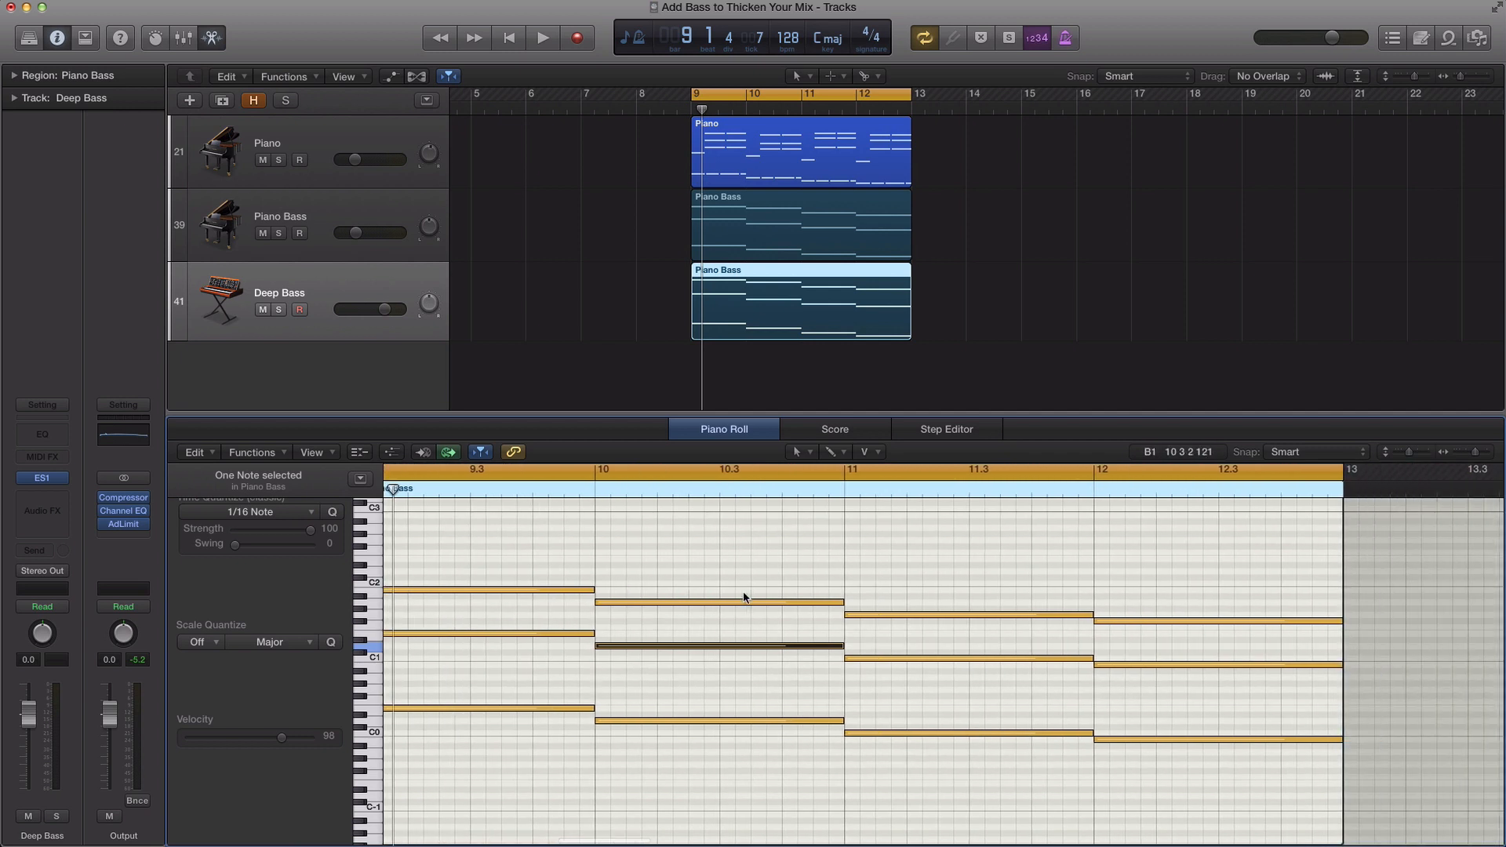
pyautogui.scroll(-3, 619, 589)
pyautogui.hscroll(-2, 601, 584)
pyautogui.moveTo(554, 556); pyautogui.dragTo(1153, 626)
pyautogui.press('Delete')
# Solo the Deep Bass track and briefly play its two remaining rows of notes
pyautogui.press('s')
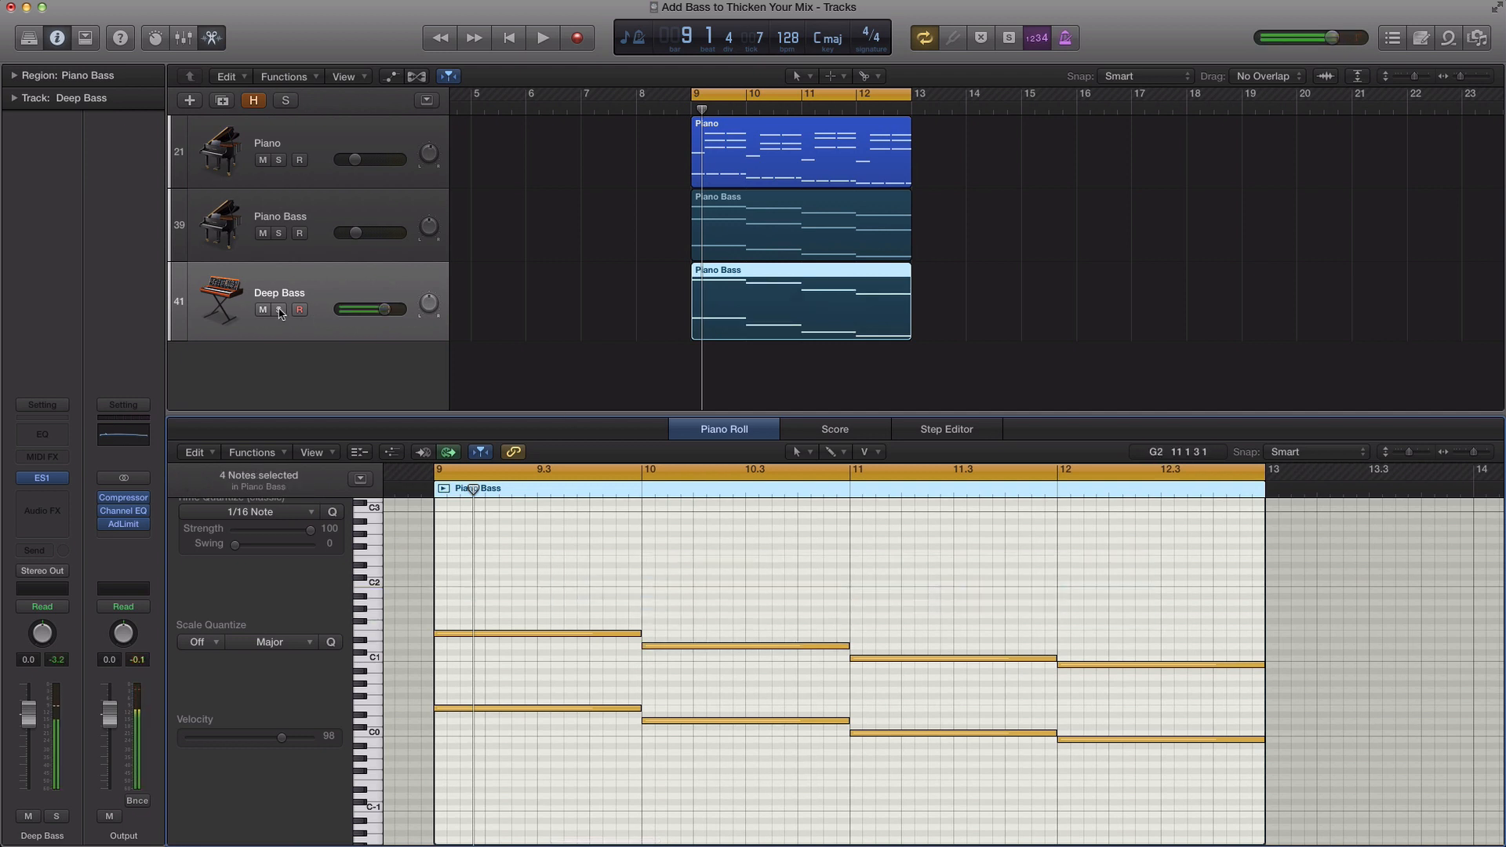
pyautogui.press('space')
pyautogui.press('space')
# Mute the four upper notes to audition the lower octave alone, and delete the four lower notes
pyautogui.moveTo(573, 596); pyautogui.dragTo(1113, 670)
pyautogui.hotkey('ctrl', 'm')
pyautogui.press('space')
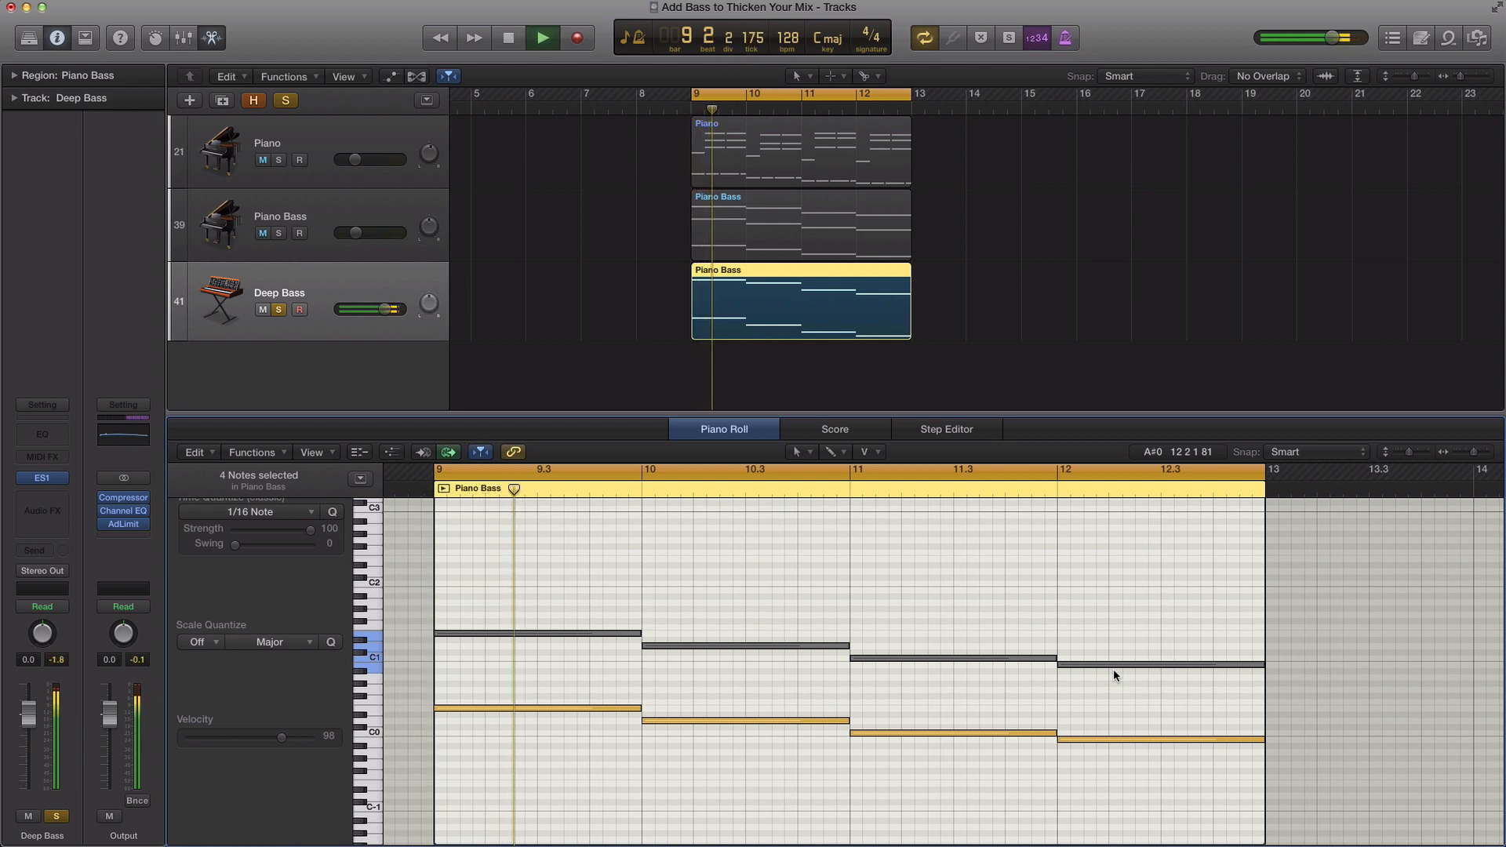
pyautogui.press('space')
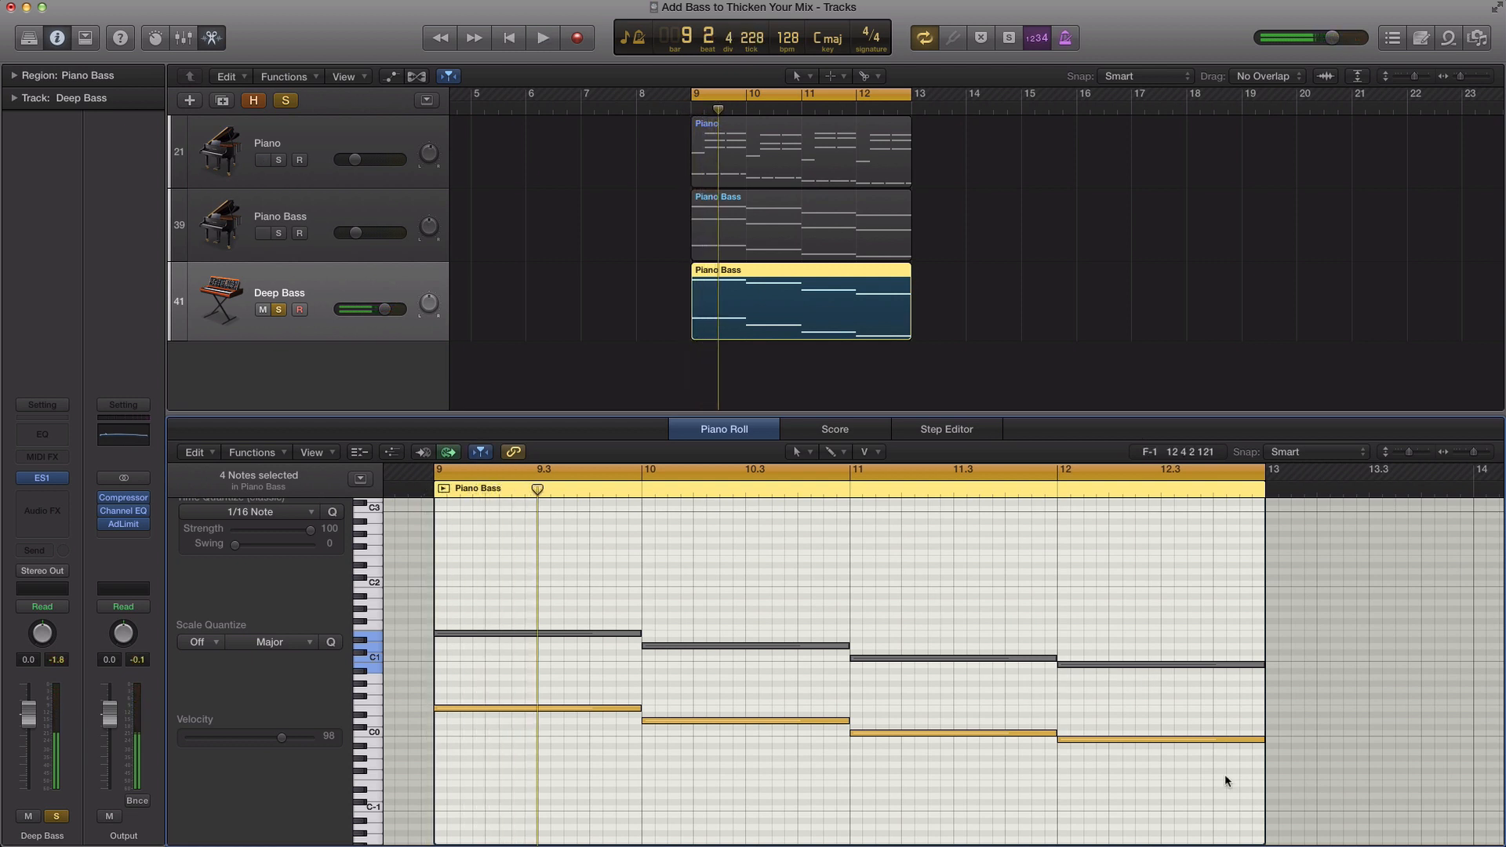
pyautogui.moveTo(1173, 762); pyautogui.dragTo(1155, 790)
pyautogui.press('Delete')
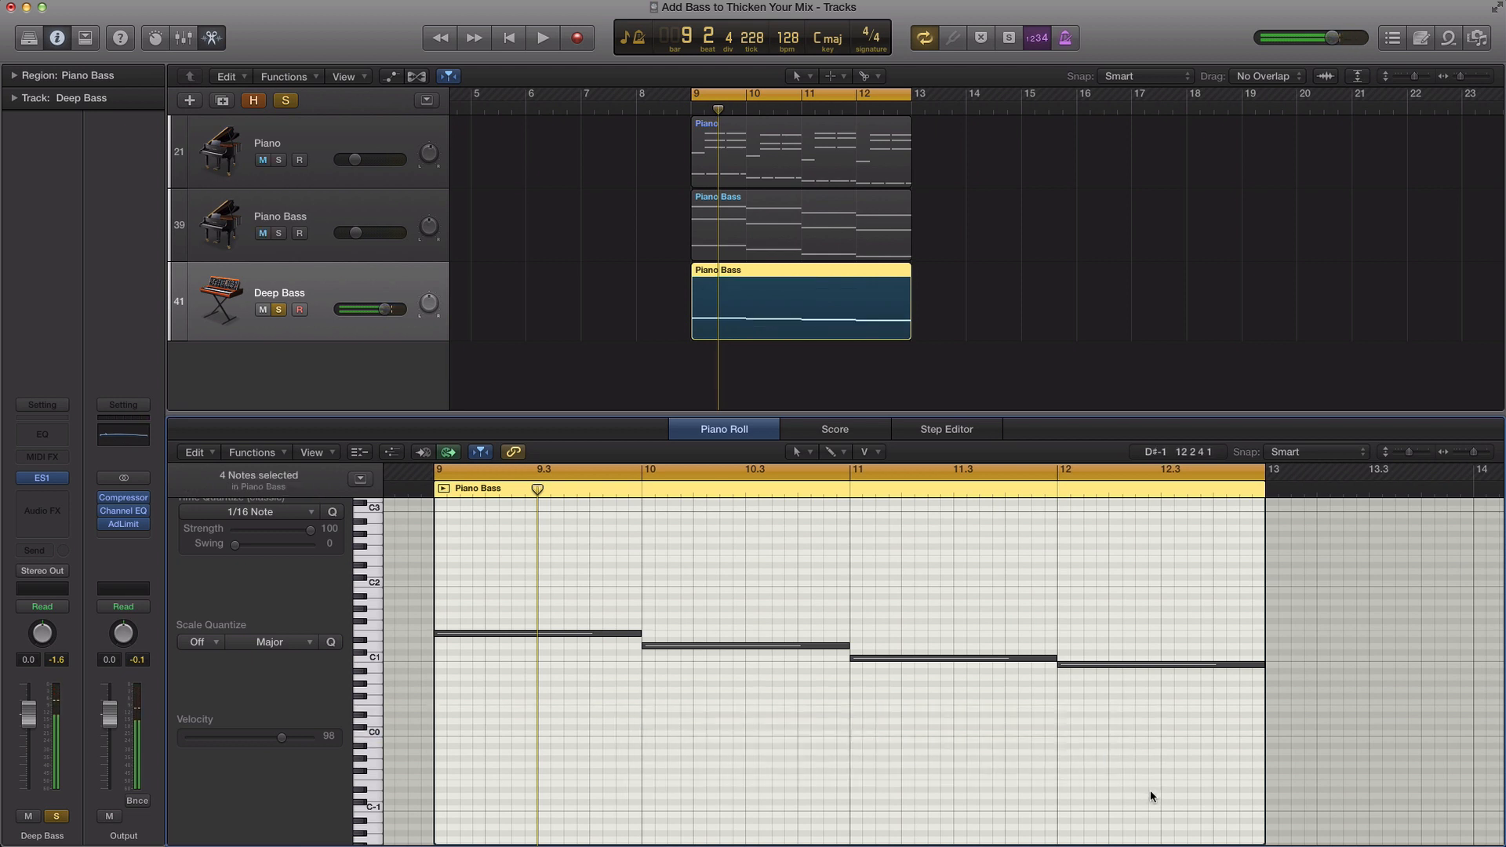
# Audition and unmute the four remaining notes around C1, and play back the soloed Deep Bass region
pyautogui.click(467, 634)
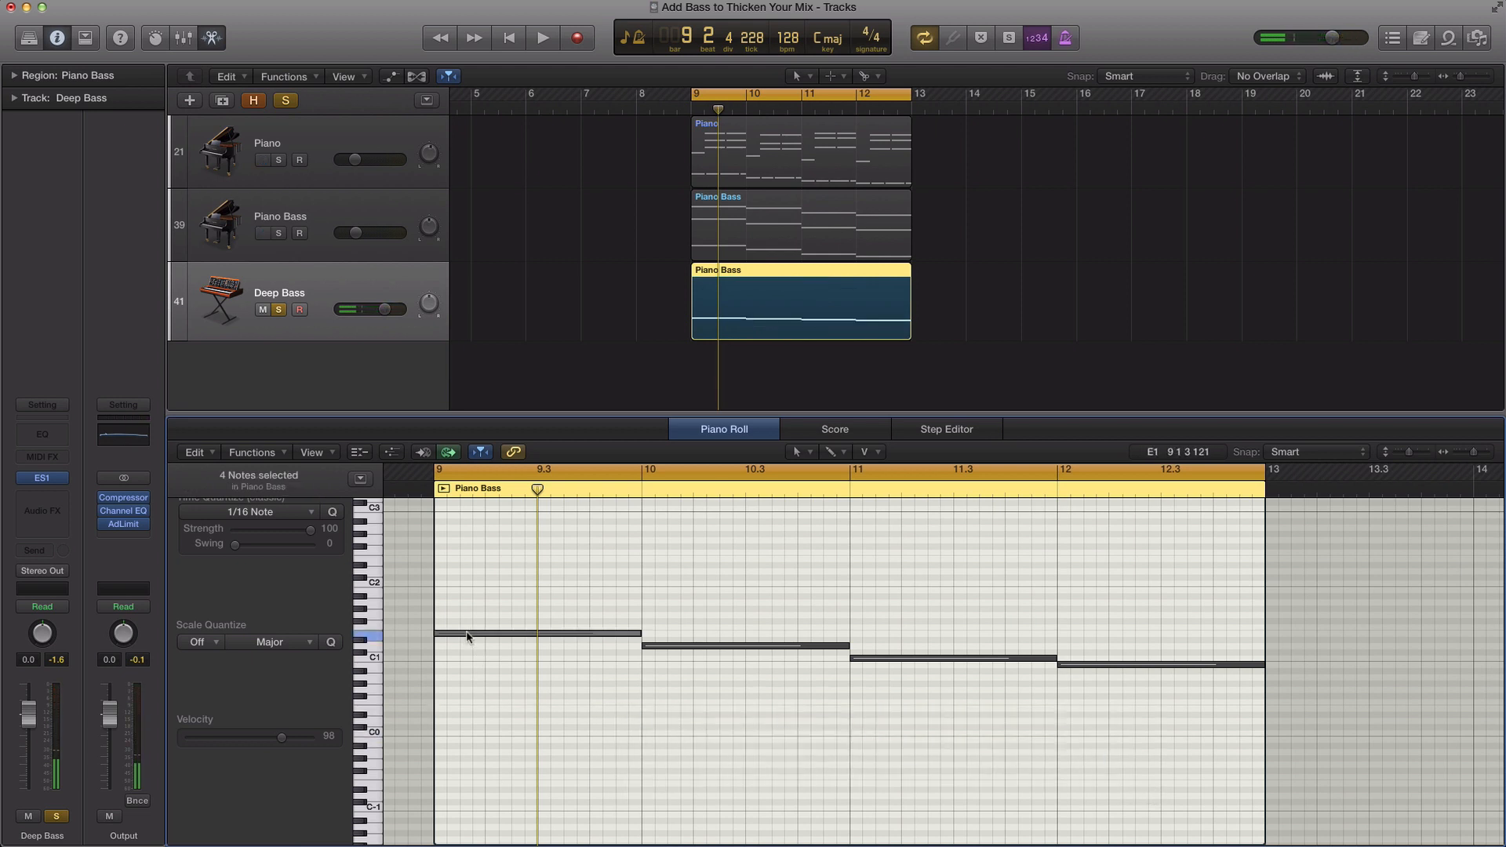
pyautogui.click(717, 645)
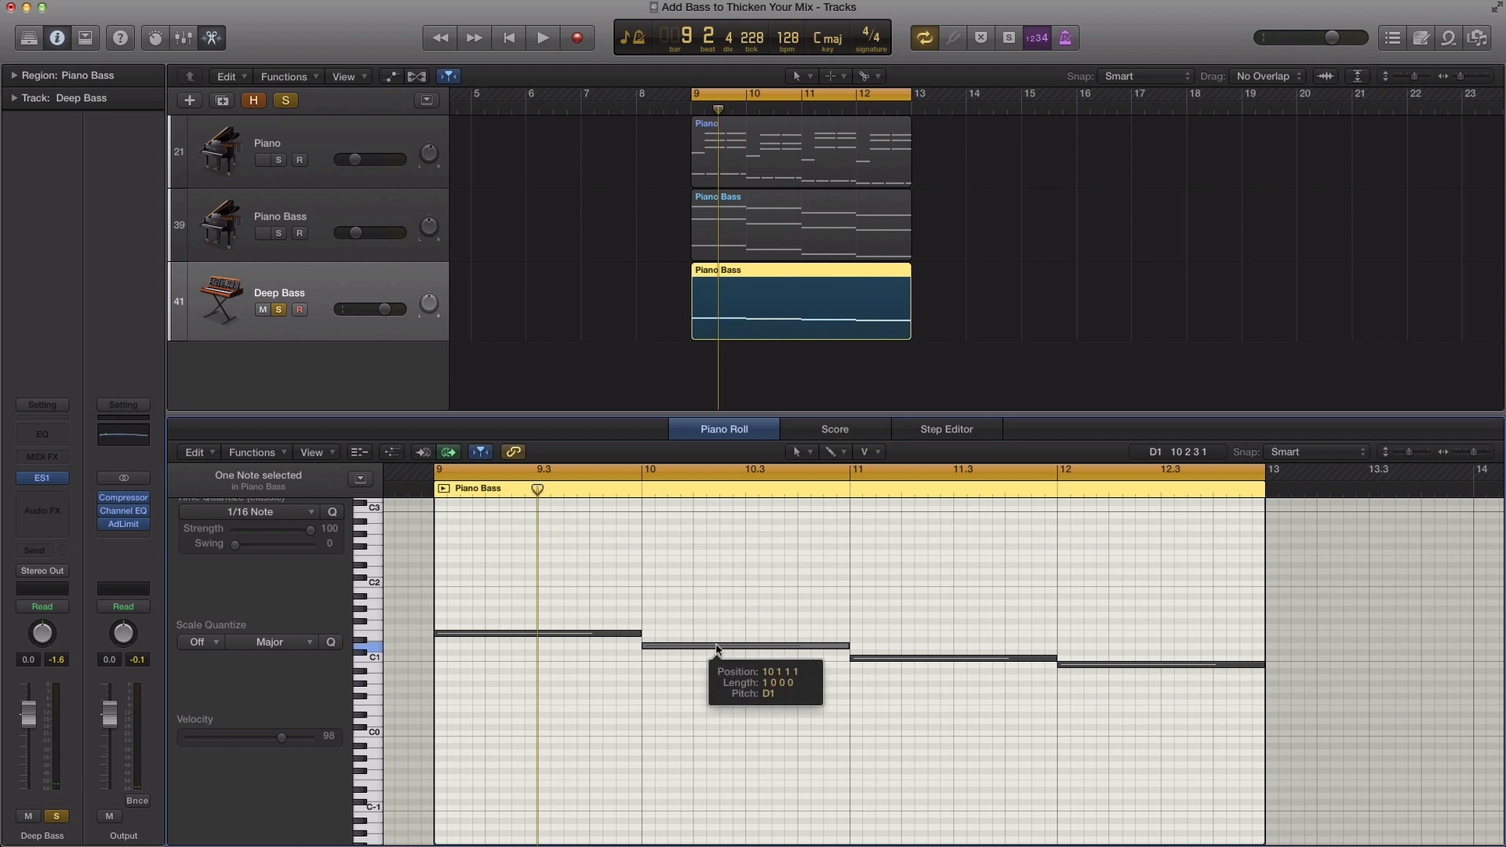
pyautogui.click(965, 658)
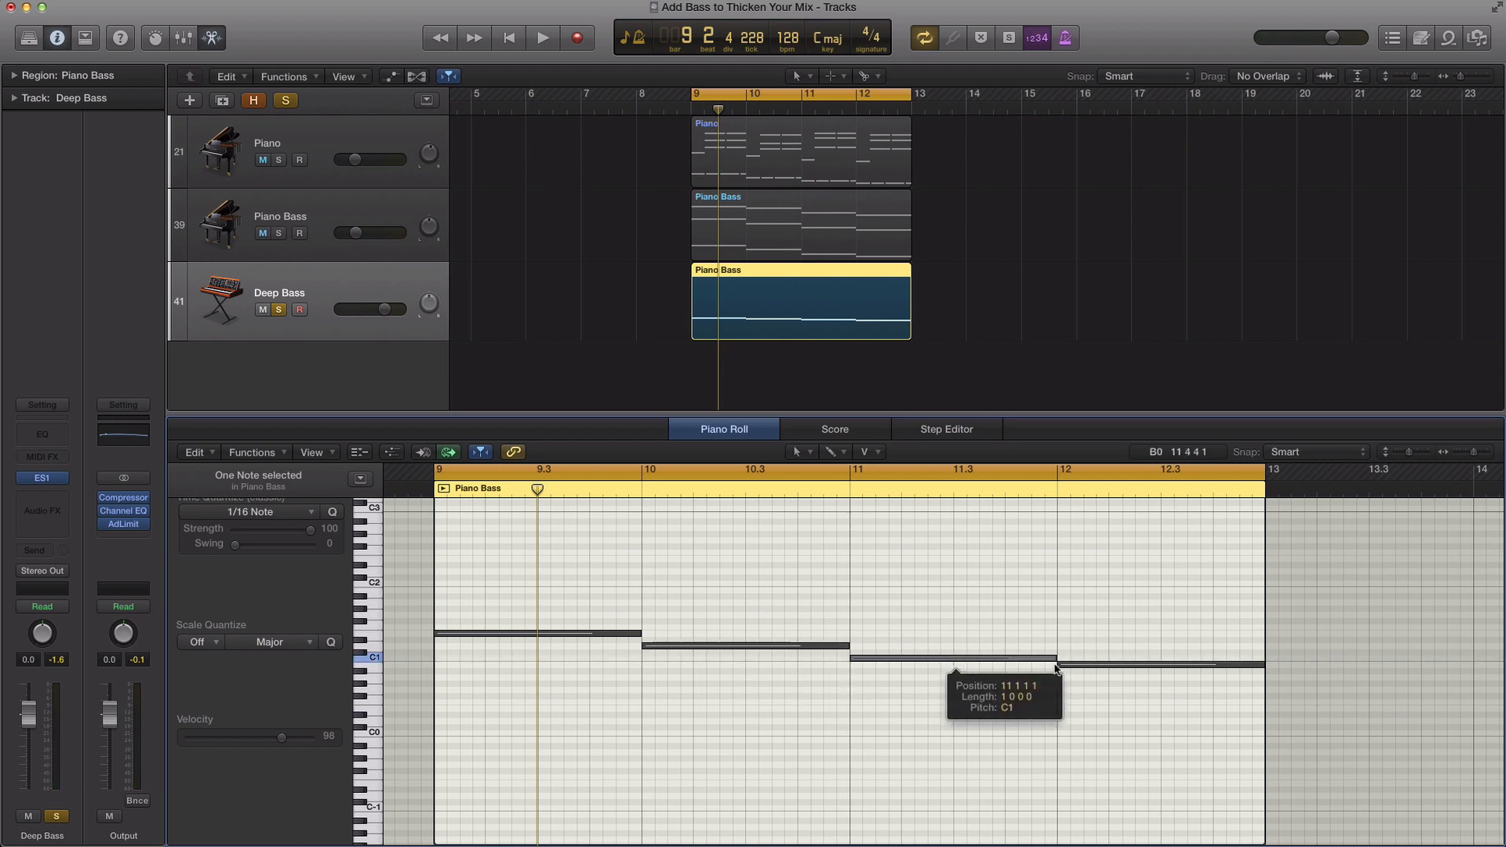
pyautogui.click(1098, 666)
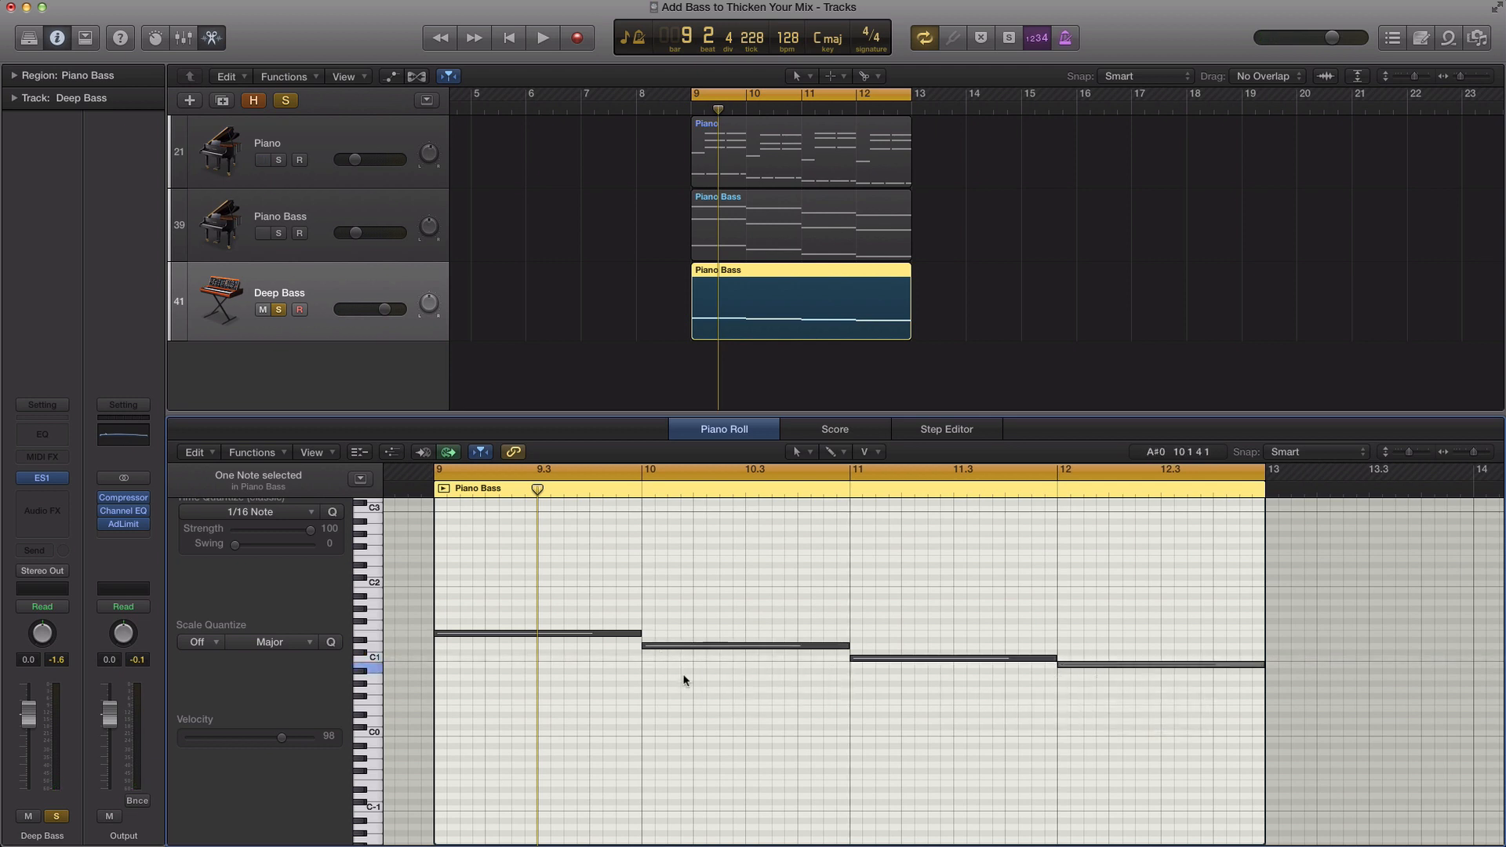
pyautogui.moveTo(1180, 744); pyautogui.dragTo(553, 622)
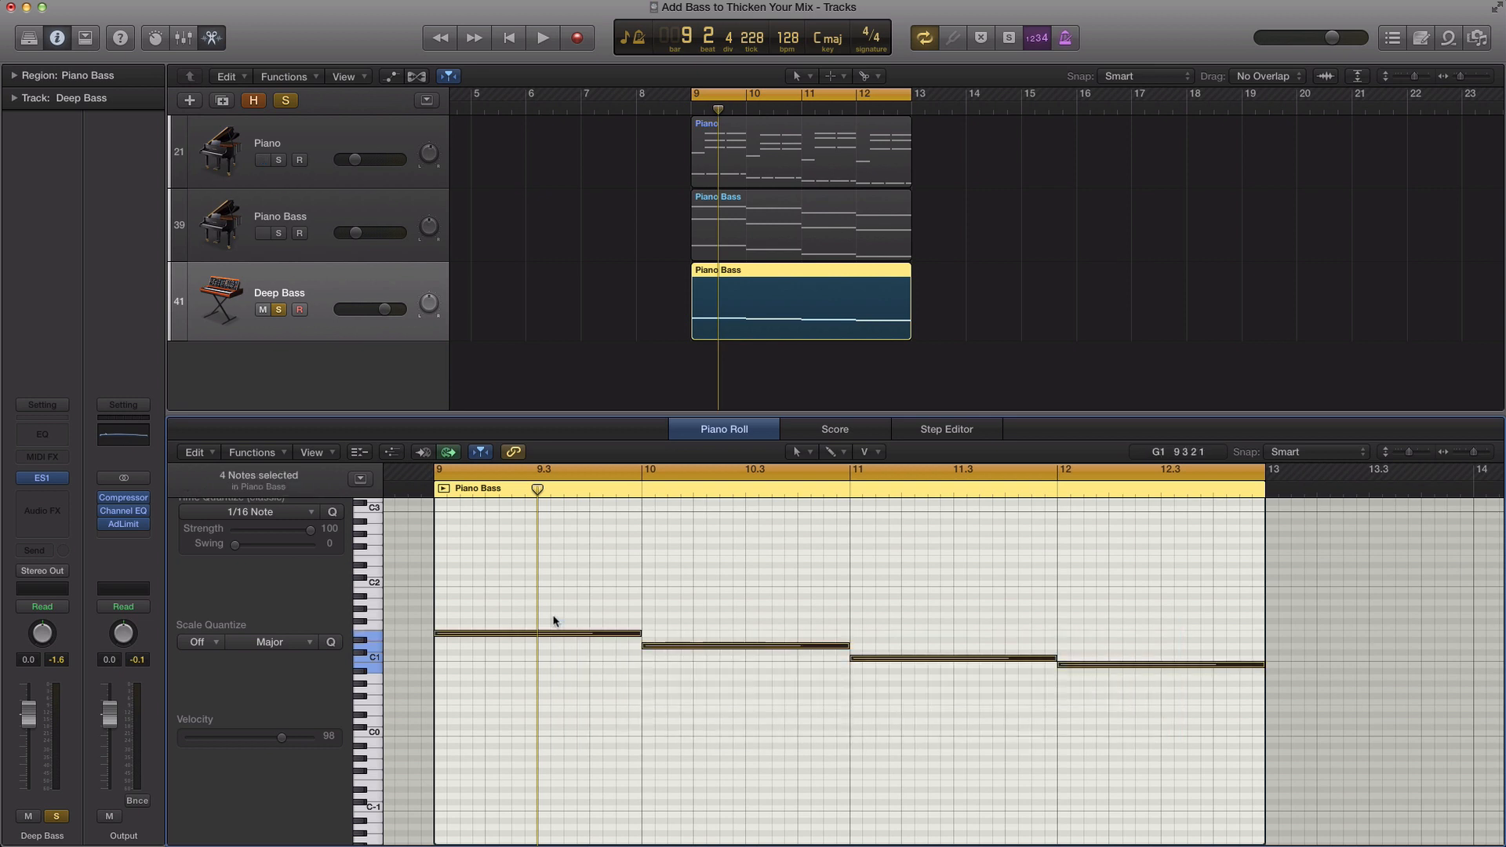
pyautogui.press('space')
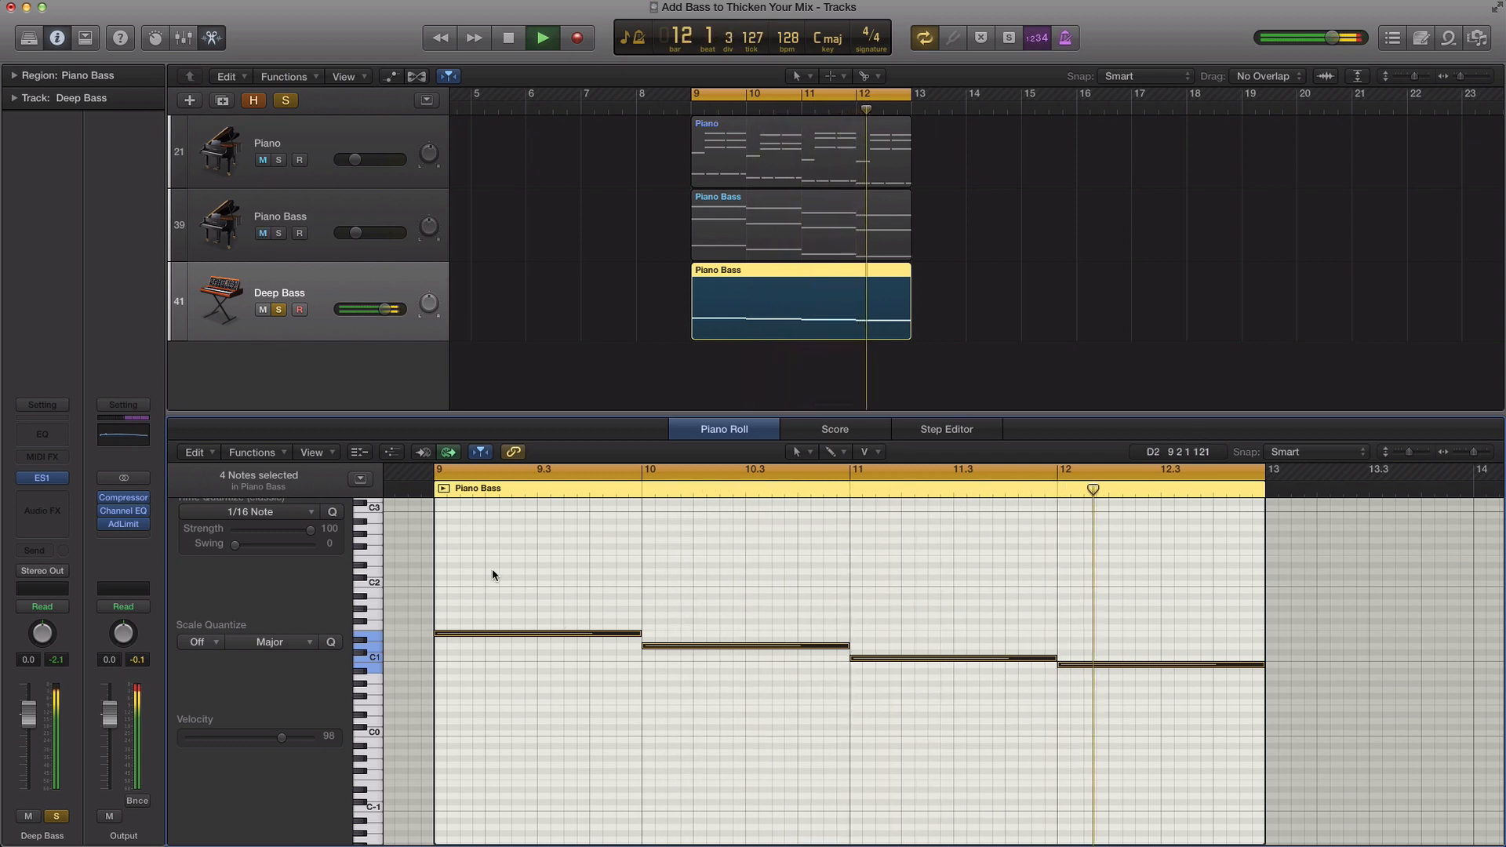
pyautogui.press('space')
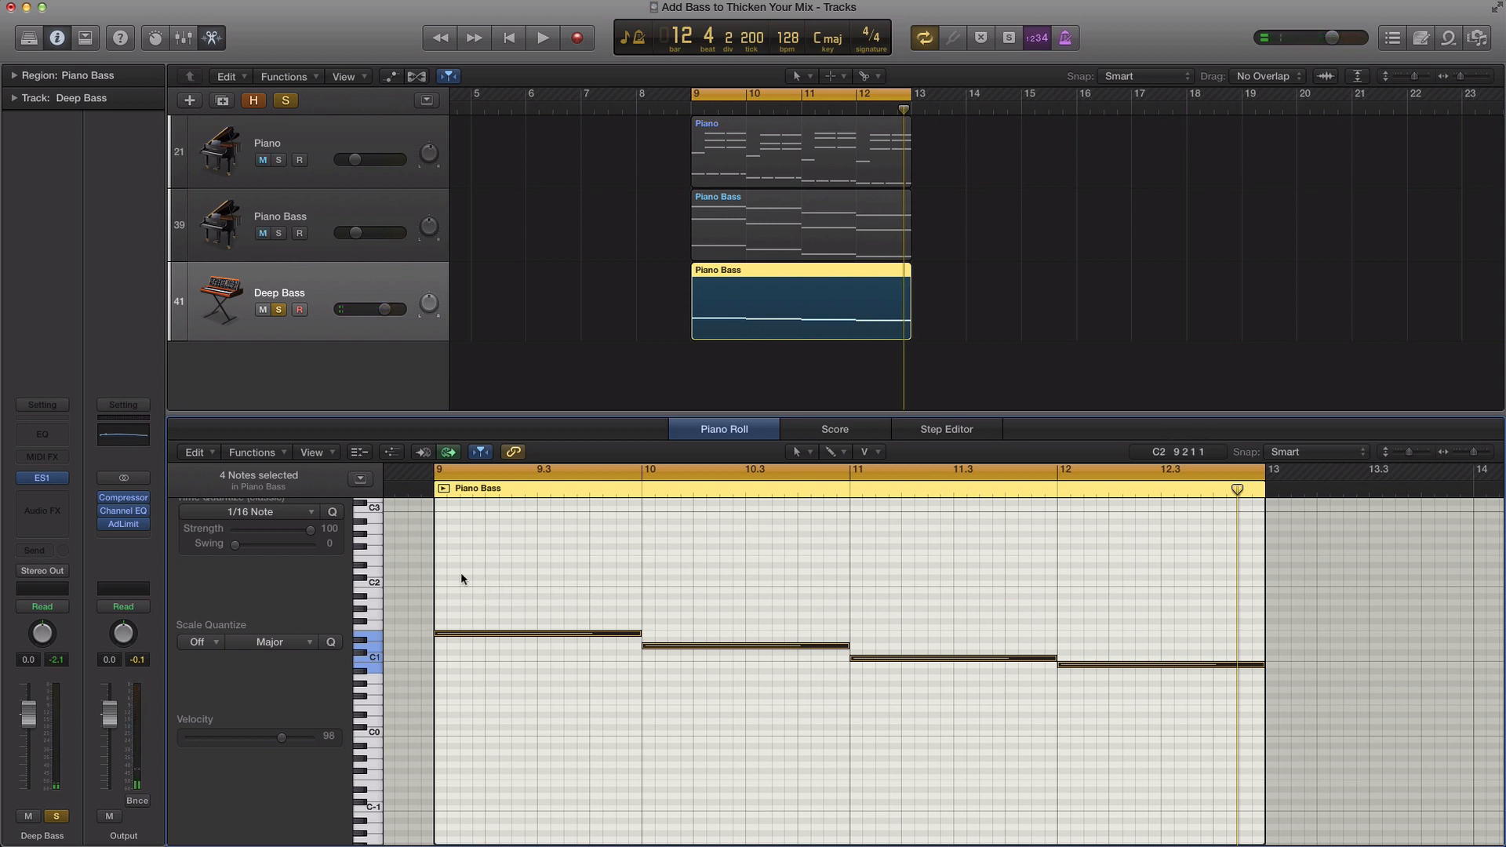
# Add a Channel EQ to the Deep Bass track and set its low shelf to -6.0 dB at 69 Hz
pyautogui.click(42, 437)
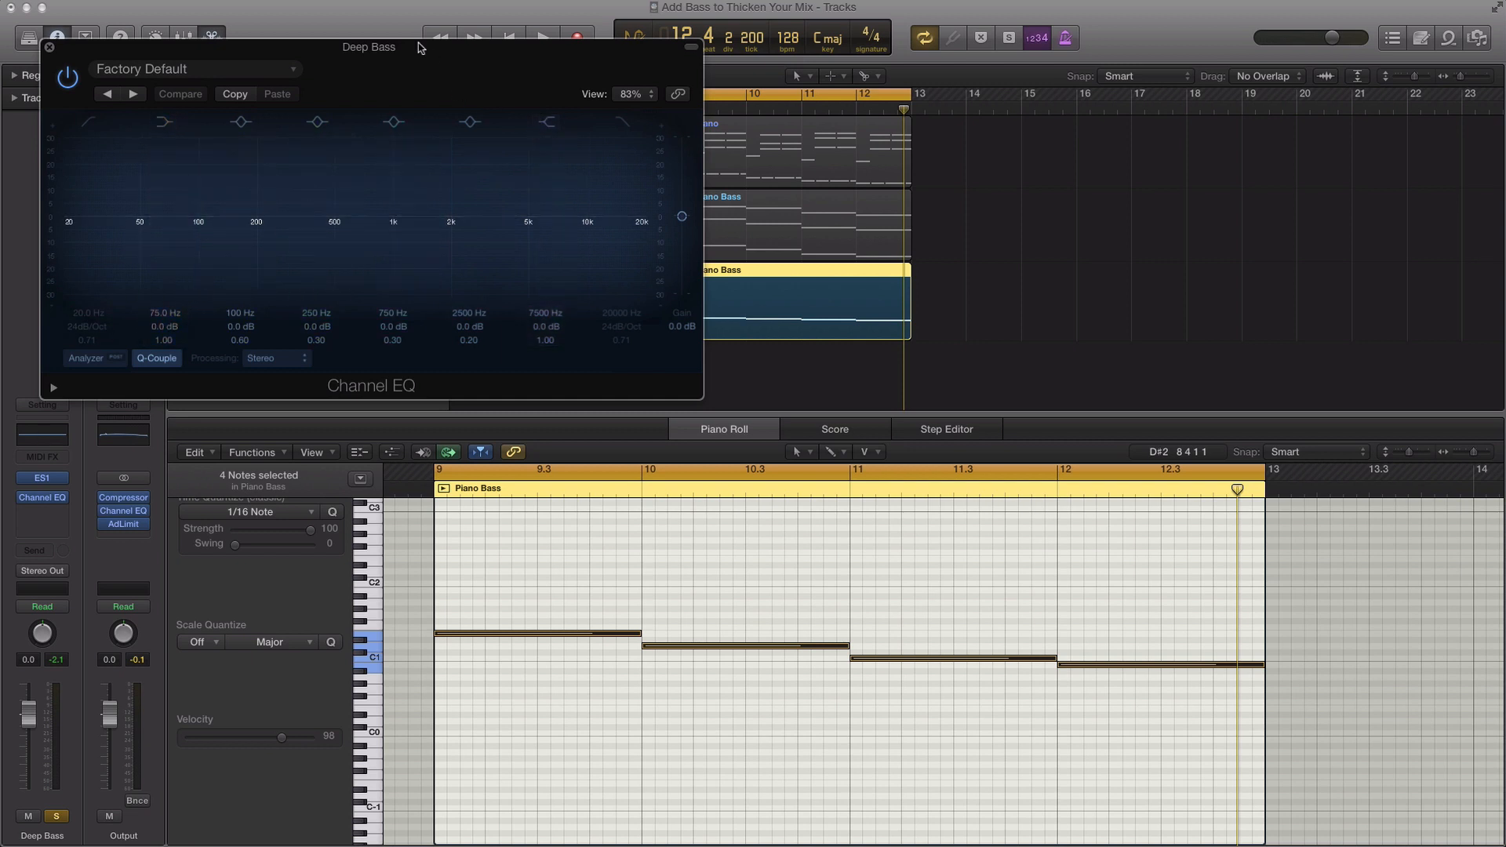
pyautogui.moveTo(420, 47); pyautogui.dragTo(867, 210)
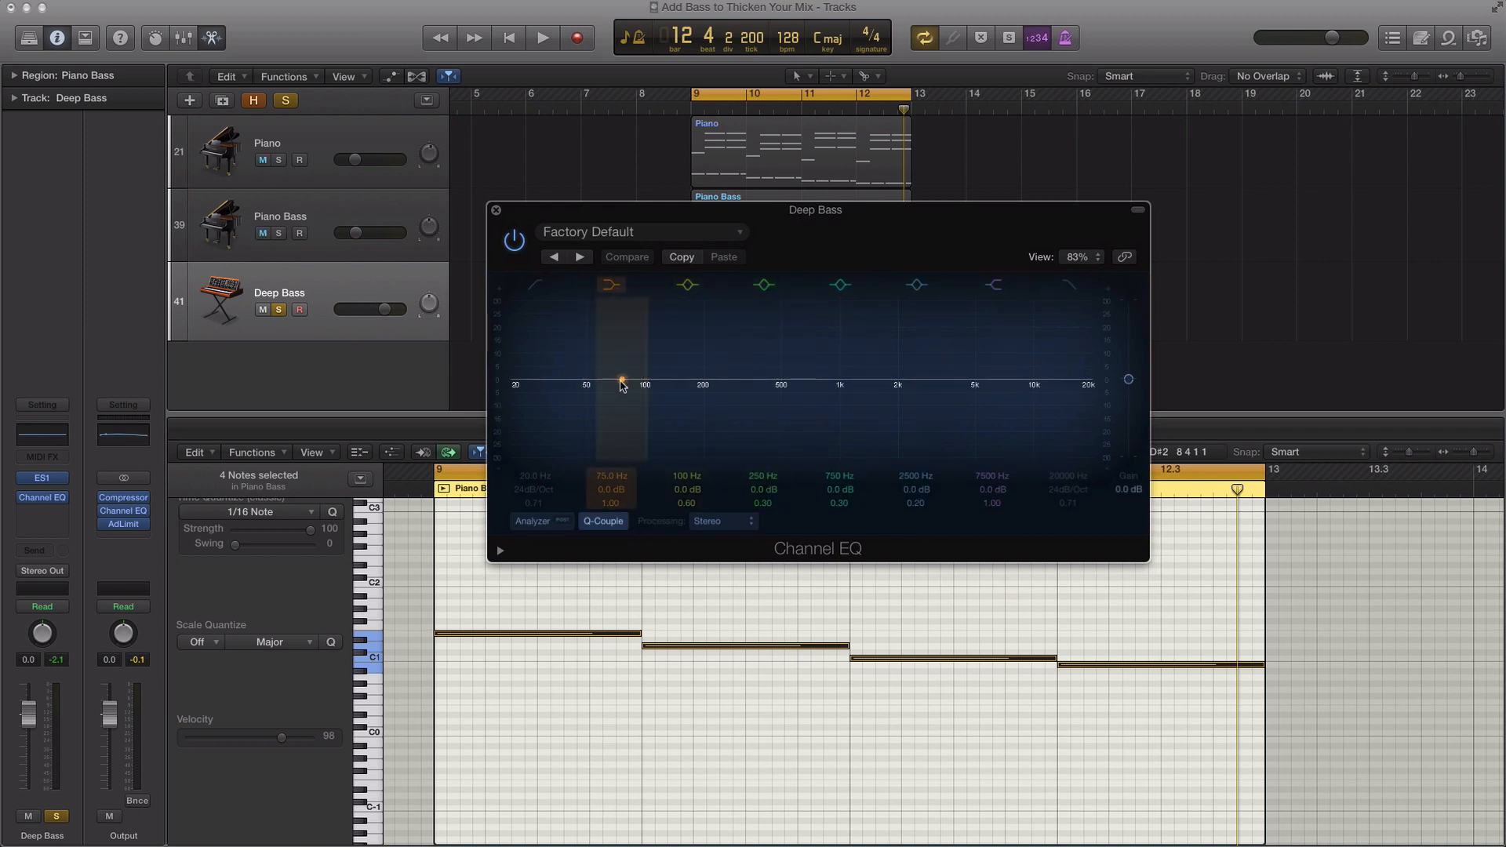
pyautogui.moveTo(623, 385); pyautogui.dragTo(614, 407)
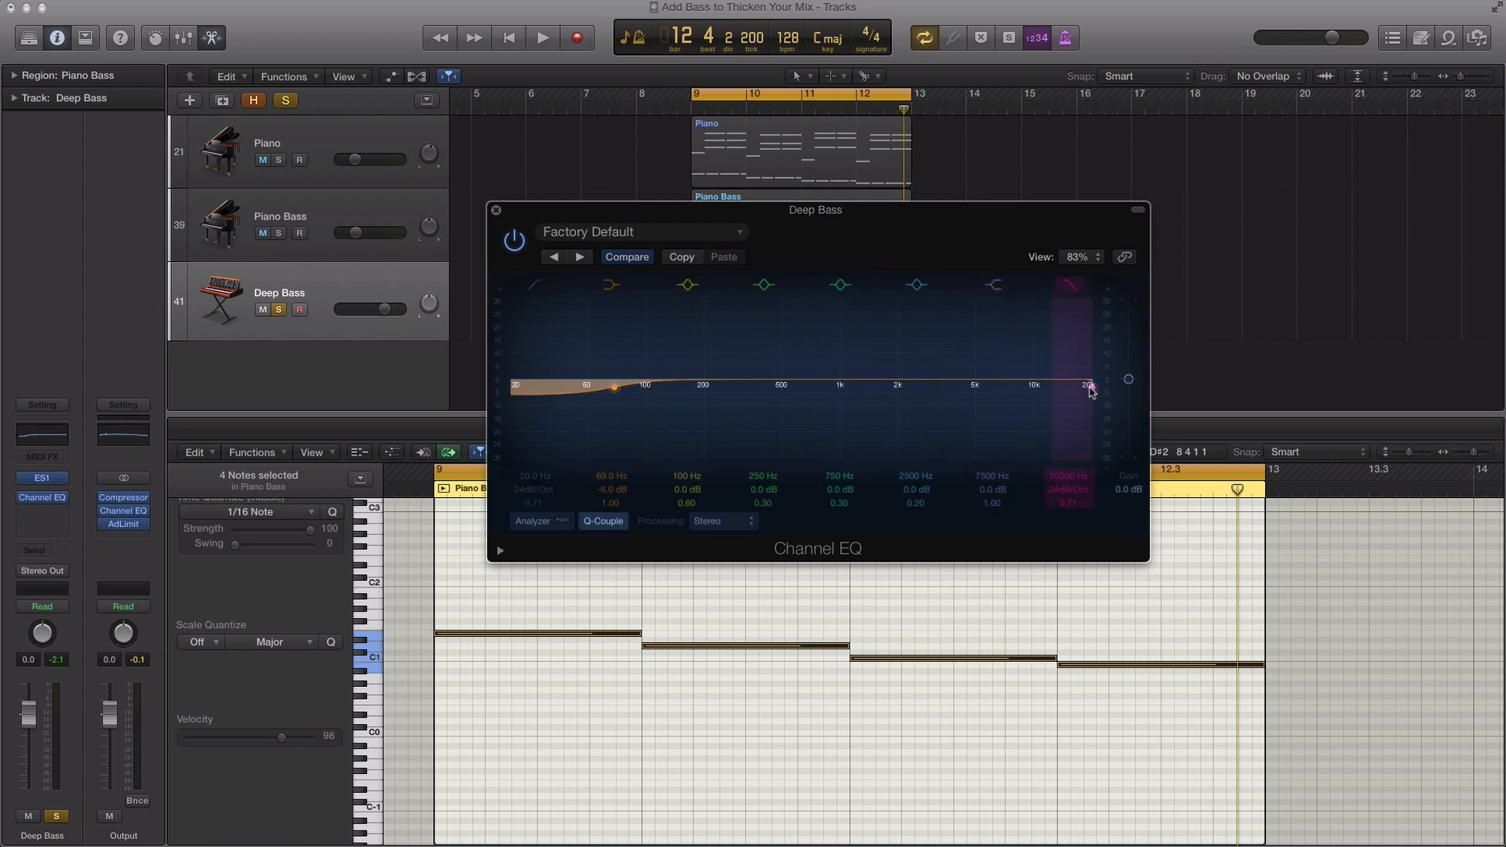
# Set the EQ's high-cut filter to 325 Hz with a Q of 0.71, start playback and close the EQ window
pyautogui.moveTo(1091, 390); pyautogui.dragTo(719, 401)
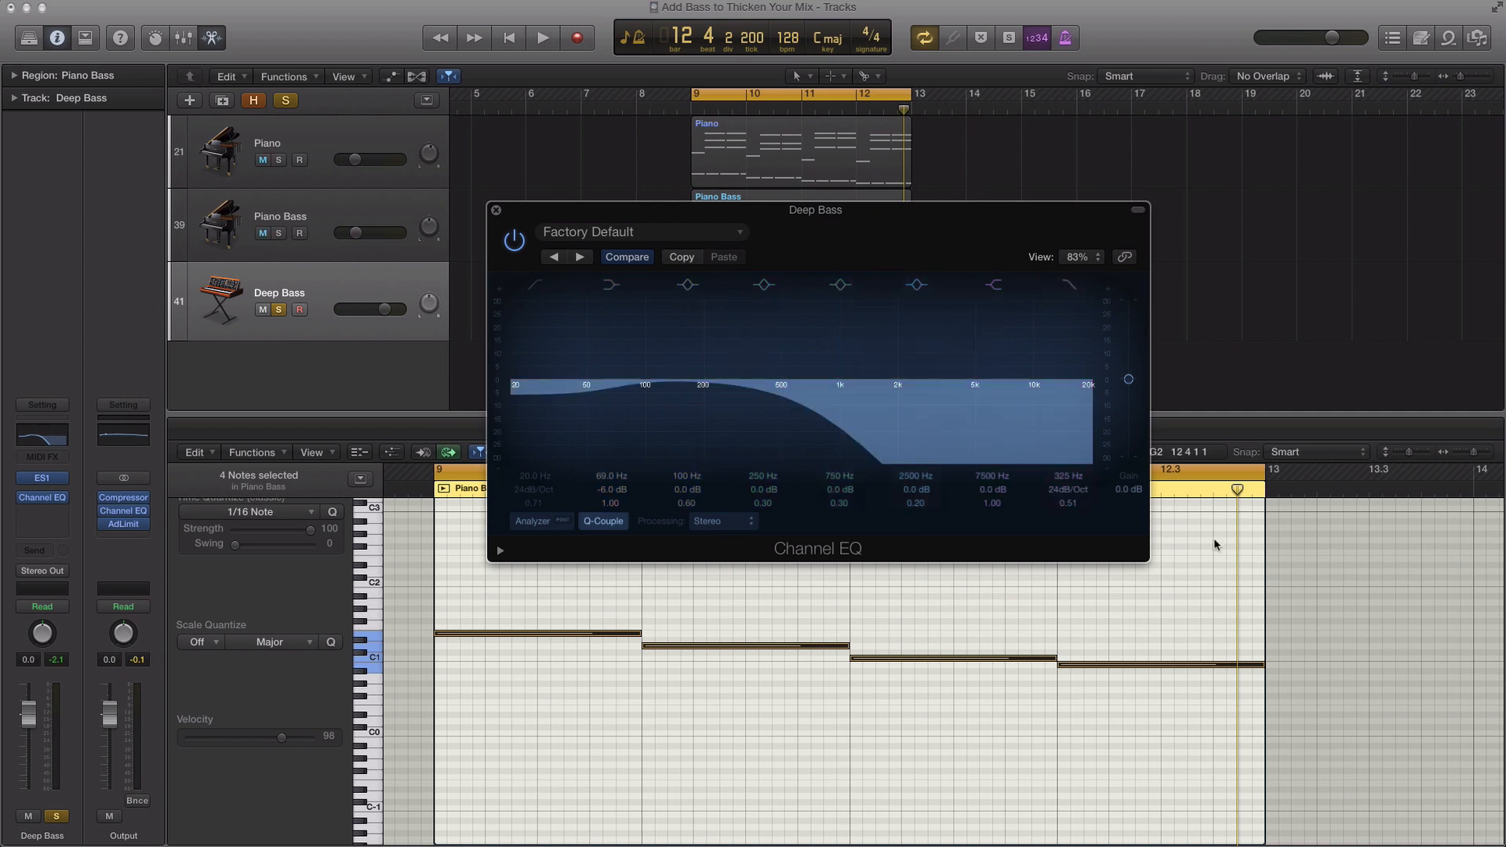
pyautogui.moveTo(1069, 503); pyautogui.dragTo(1068, 485)
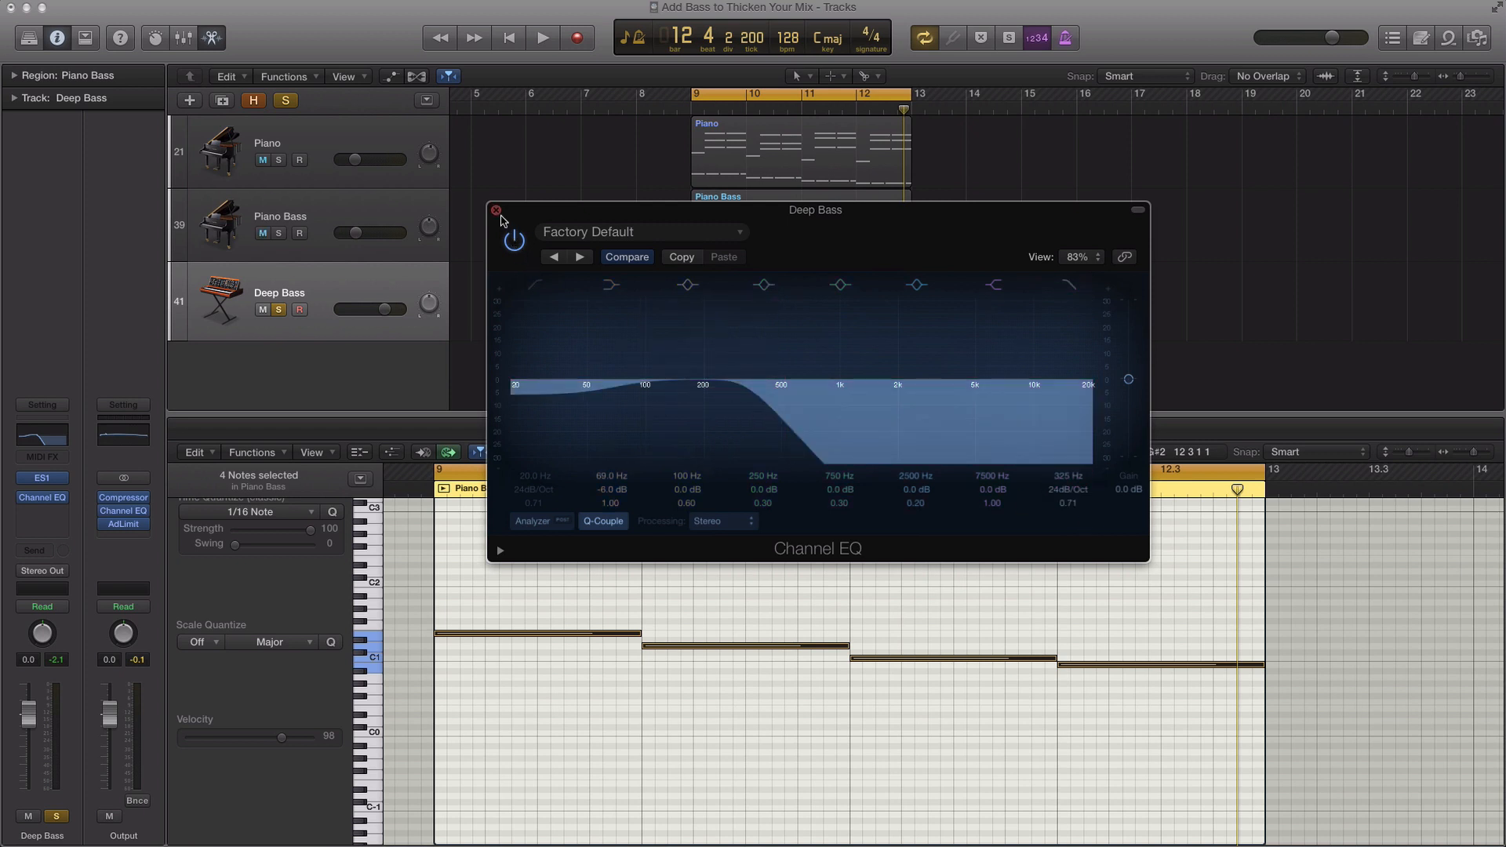
pyautogui.press('space')
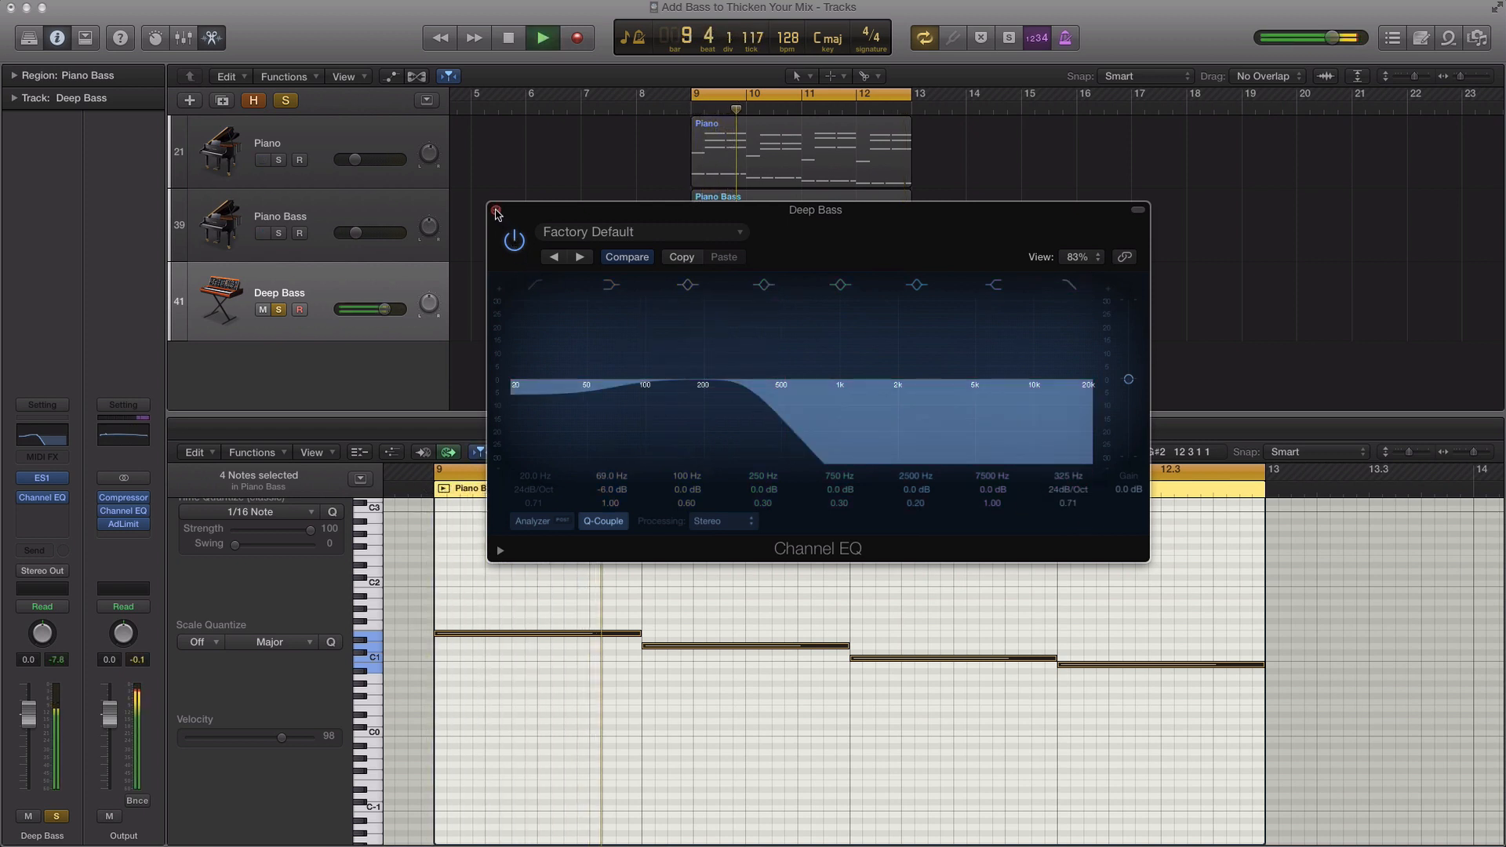
pyautogui.click(497, 212)
# Try the Deep Bass track volume at 2.5 dB during playback, reset it to 0.0 dB and stop
pyautogui.moveTo(385, 309); pyautogui.dragTo(392, 309)
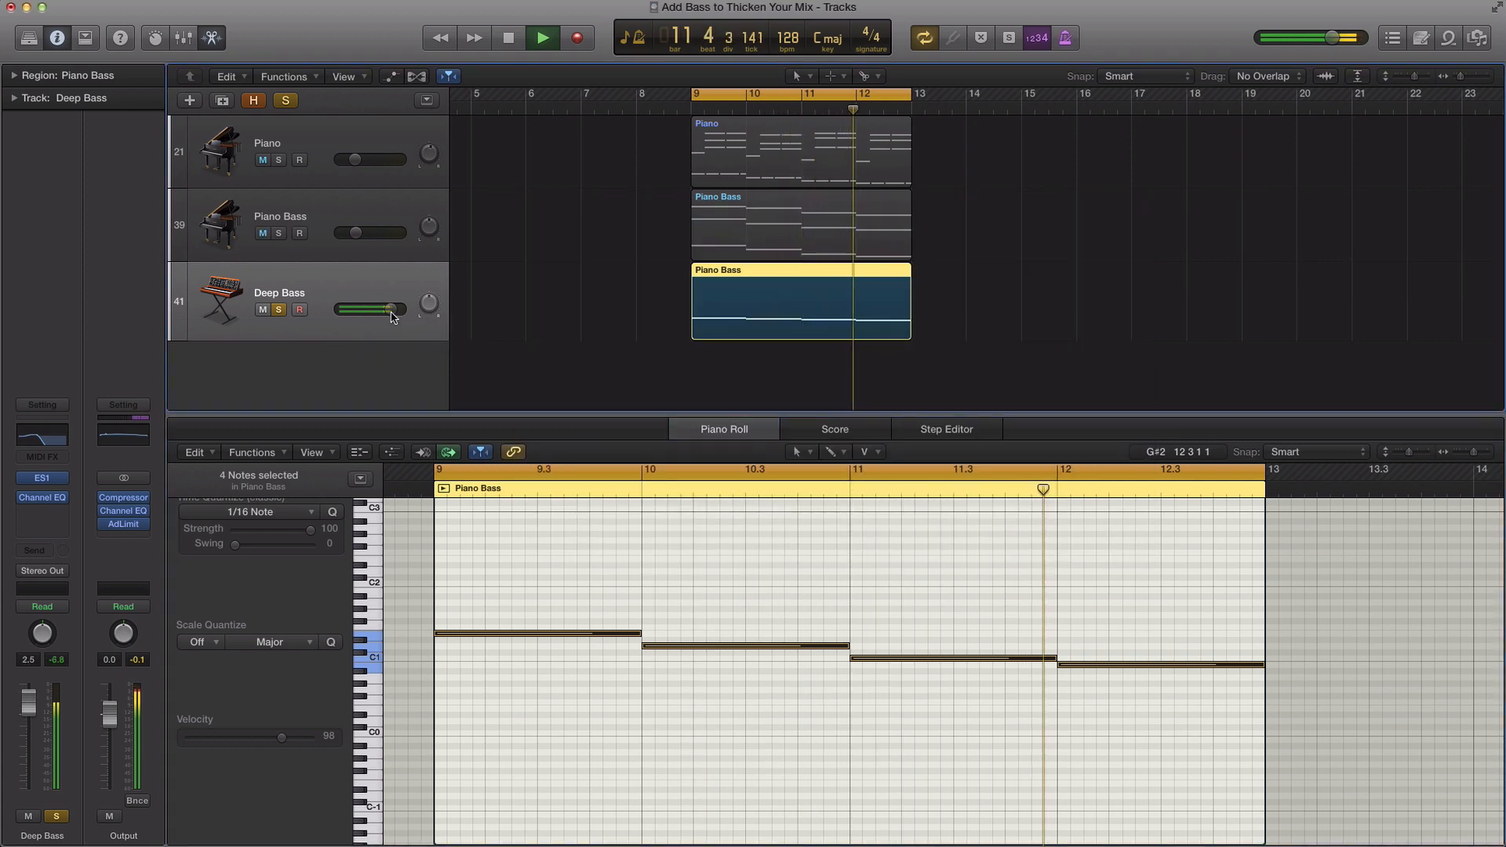
pyautogui.keyDown('alt'); pyautogui.click(391, 311); pyautogui.keyUp('alt')
pyautogui.press('space')
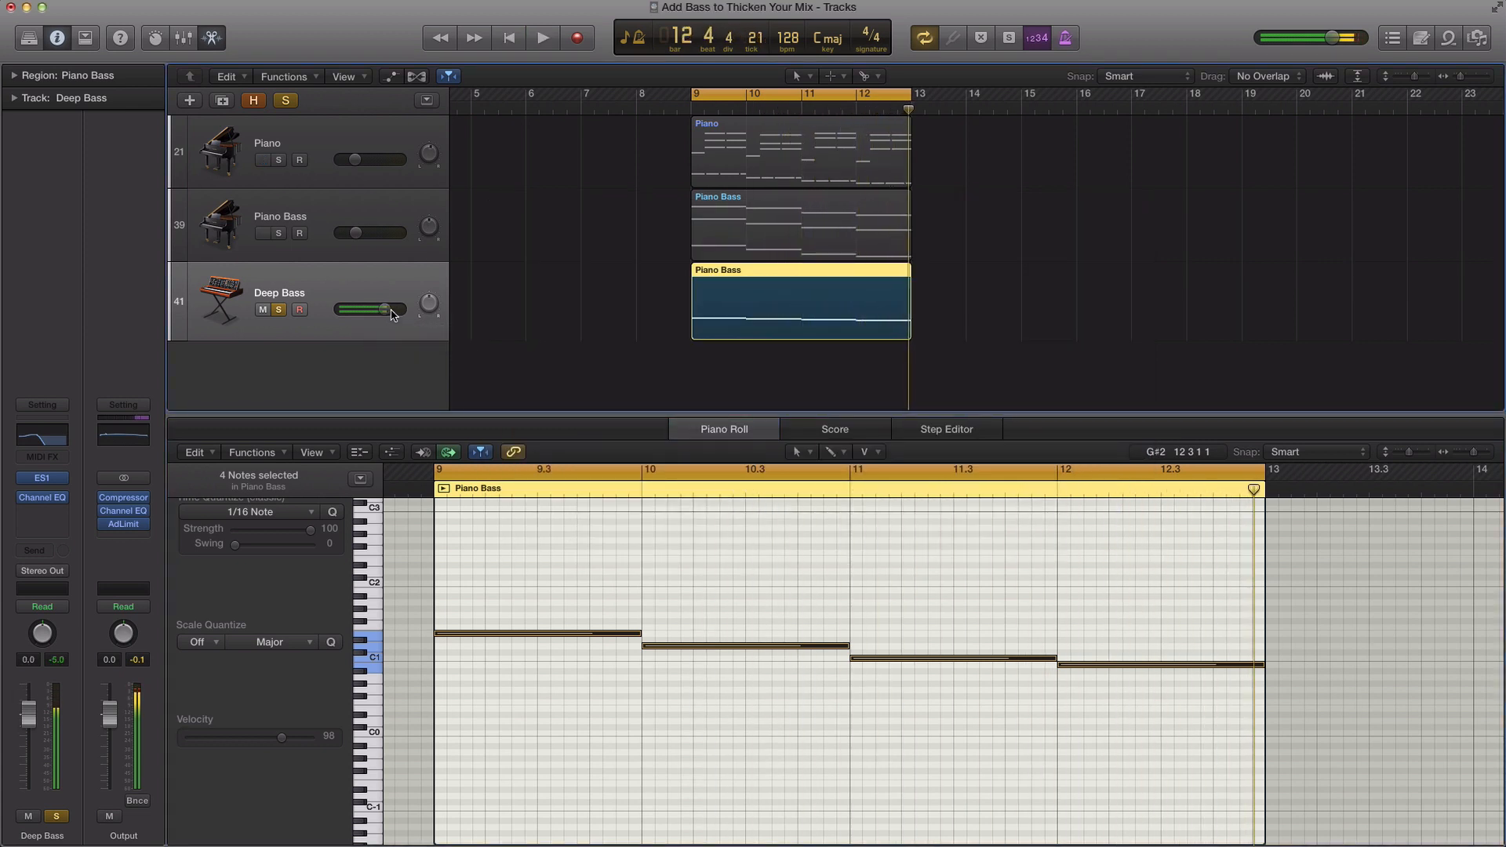
# Solo the Piano and Piano Bass tracks as well and play them together with the Deep Bass
pyautogui.click(279, 161)
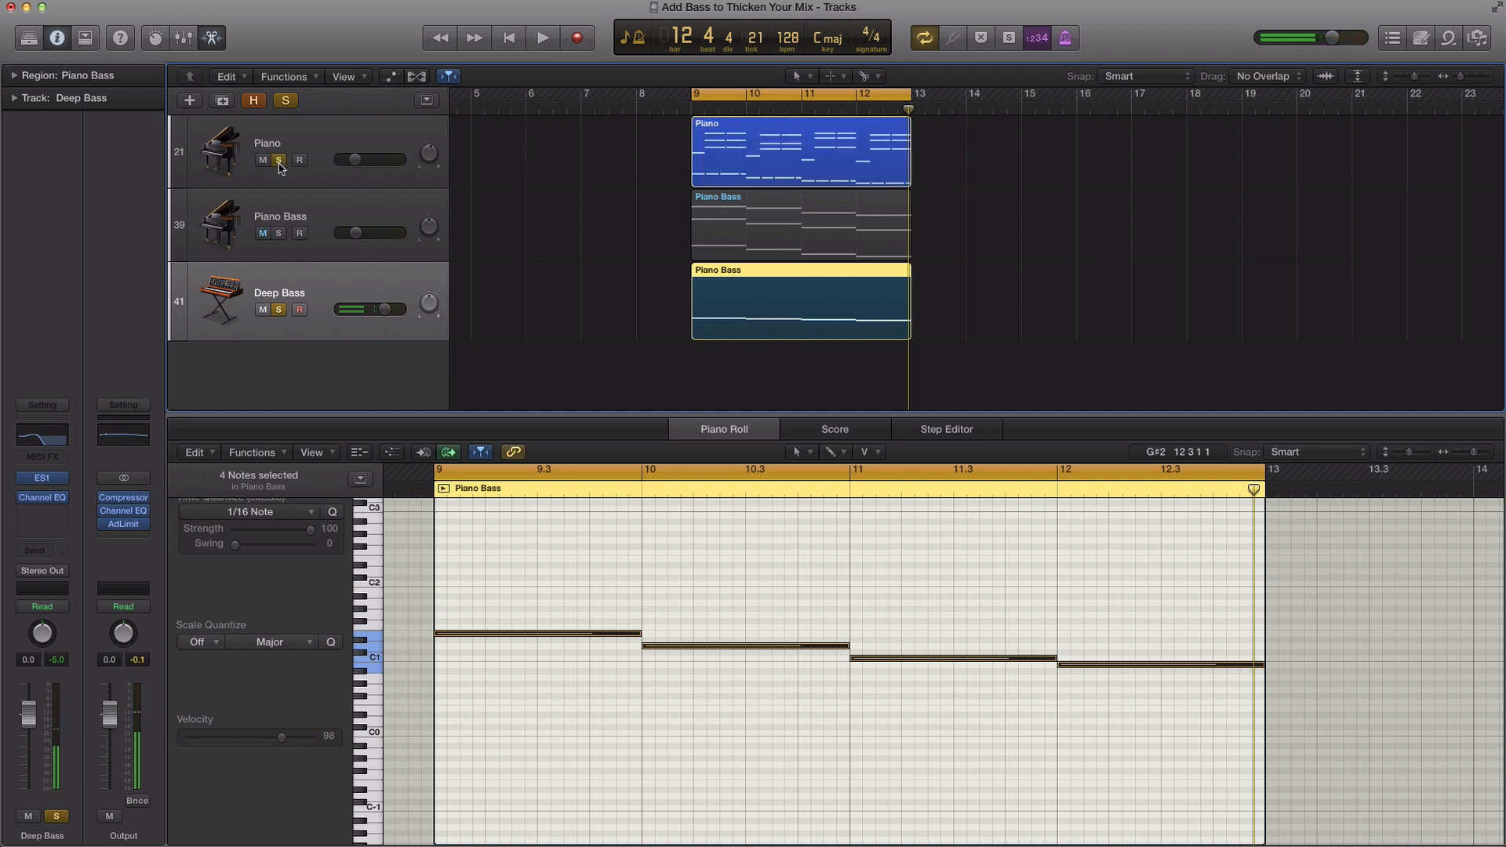
pyautogui.click(278, 234)
pyautogui.press('space')
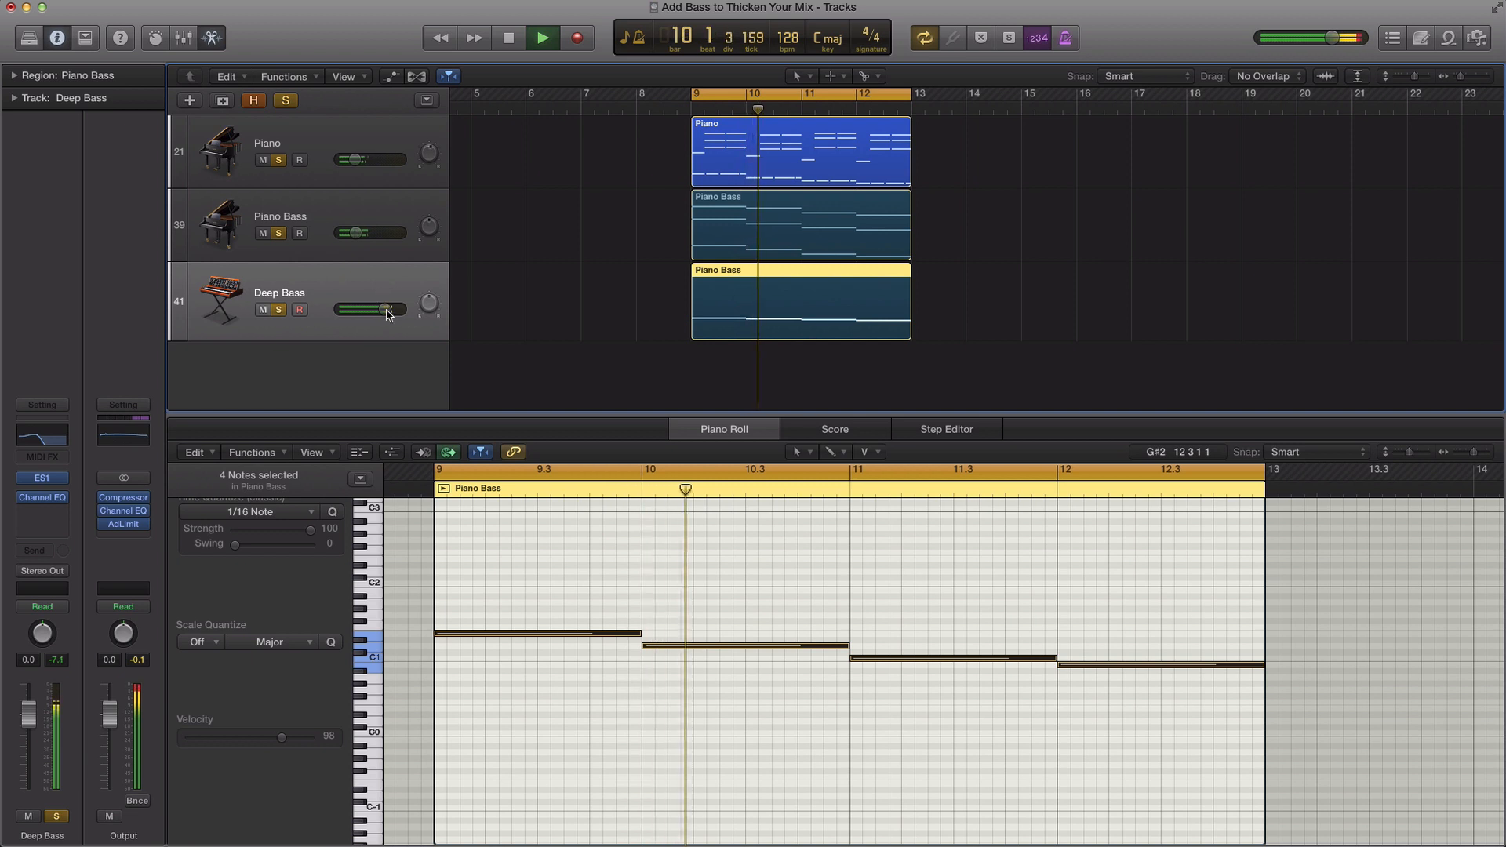
# Lower the Deep Bass track volume to -4.7 dB, refine it to -6.4 dB while the mix plays, and stop playback
pyautogui.press('space')
pyautogui.moveTo(385, 309); pyautogui.dragTo(372, 309)
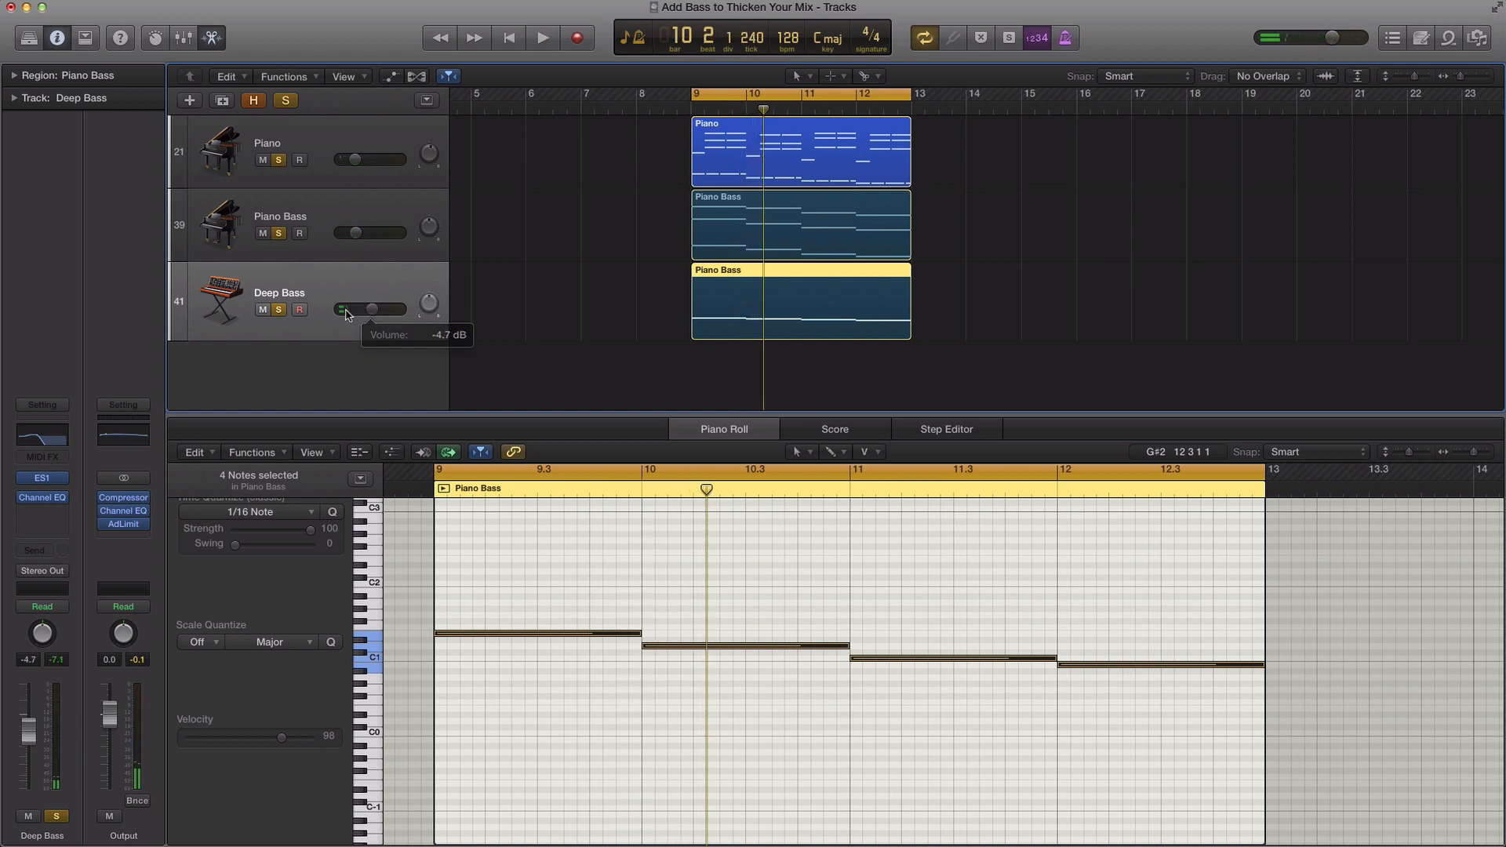
pyautogui.press('space')
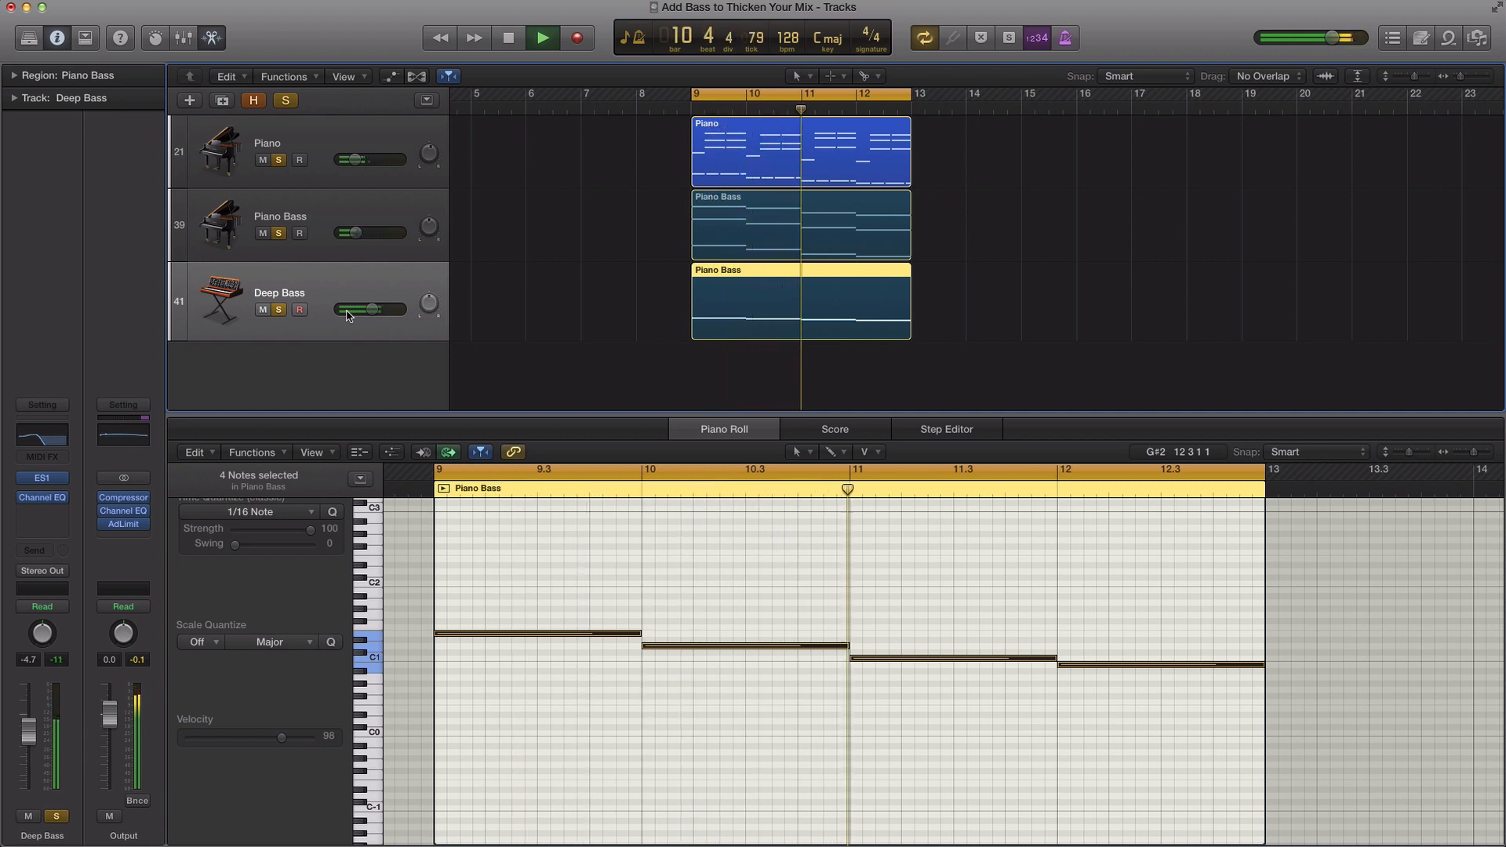
pyautogui.moveTo(347, 310); pyautogui.dragTo(369, 309)
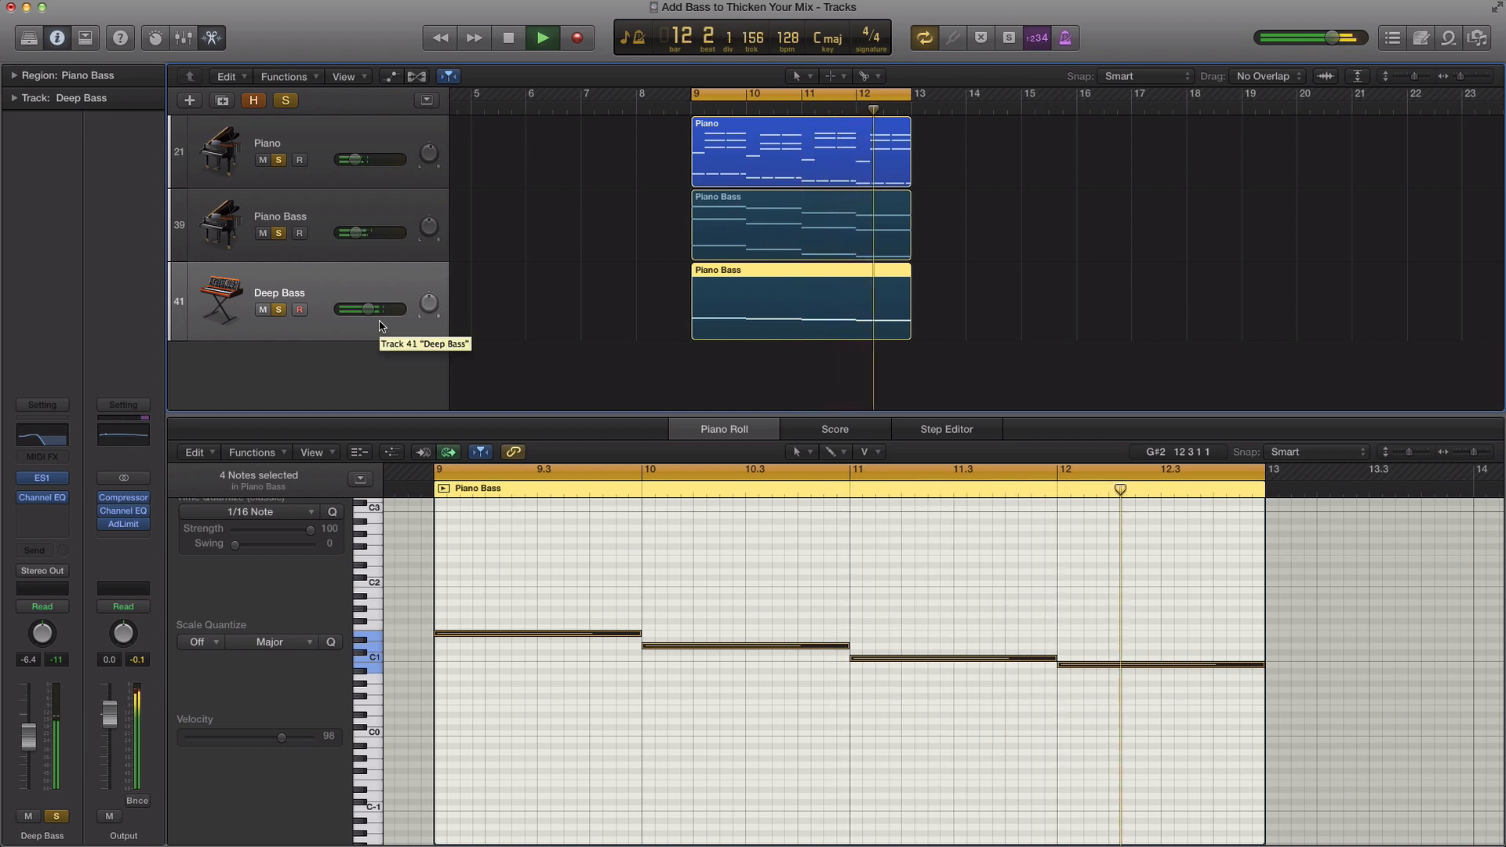
pyautogui.press('space')
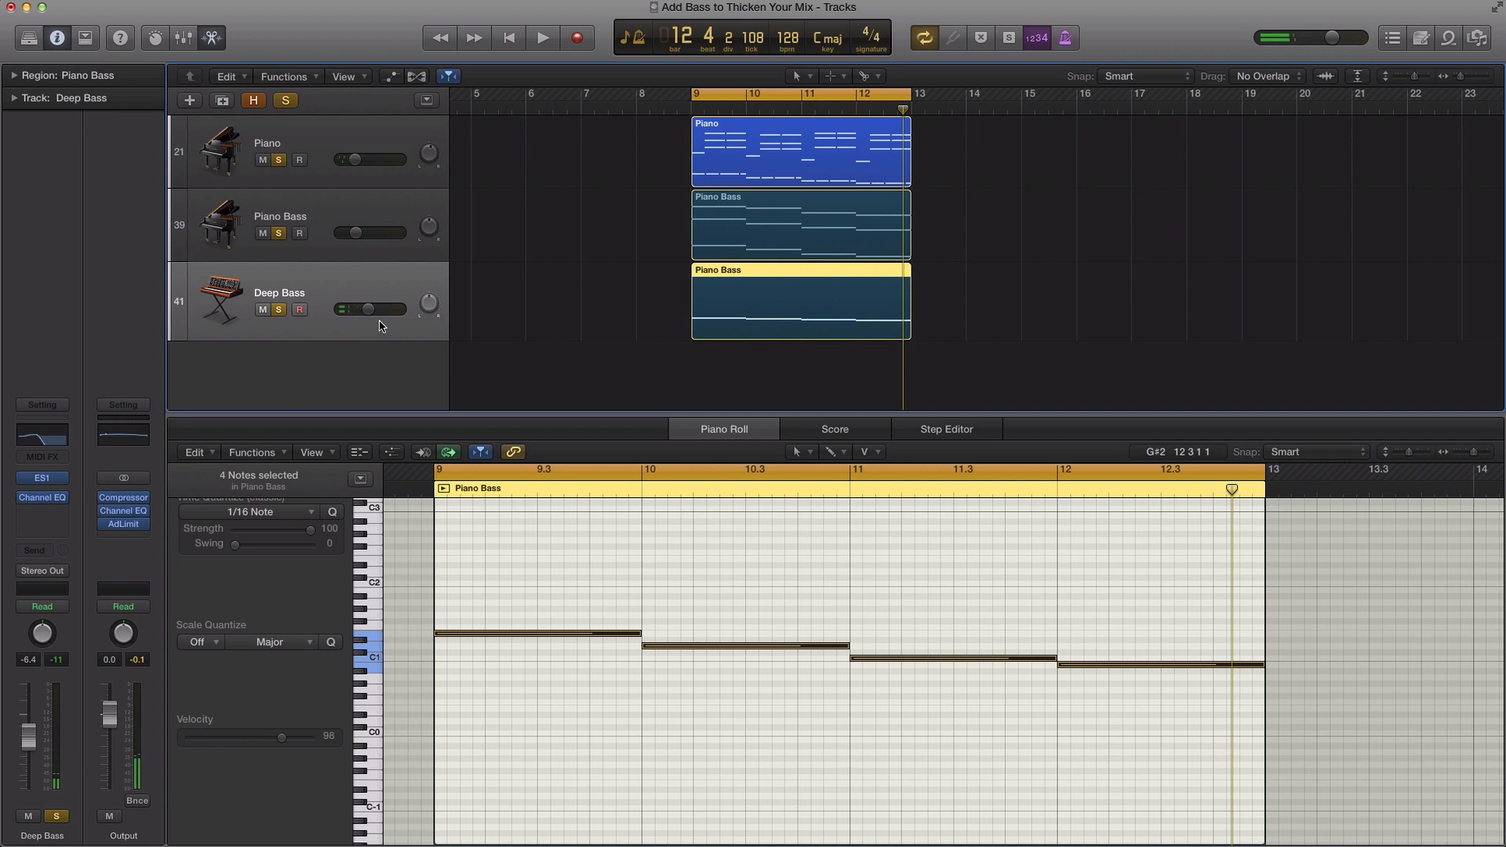
# Play the two piano tracks with Deep Bass unsoloed, restore its solo and play all three for comparison
pyautogui.click(280, 311)
pyautogui.press('space')
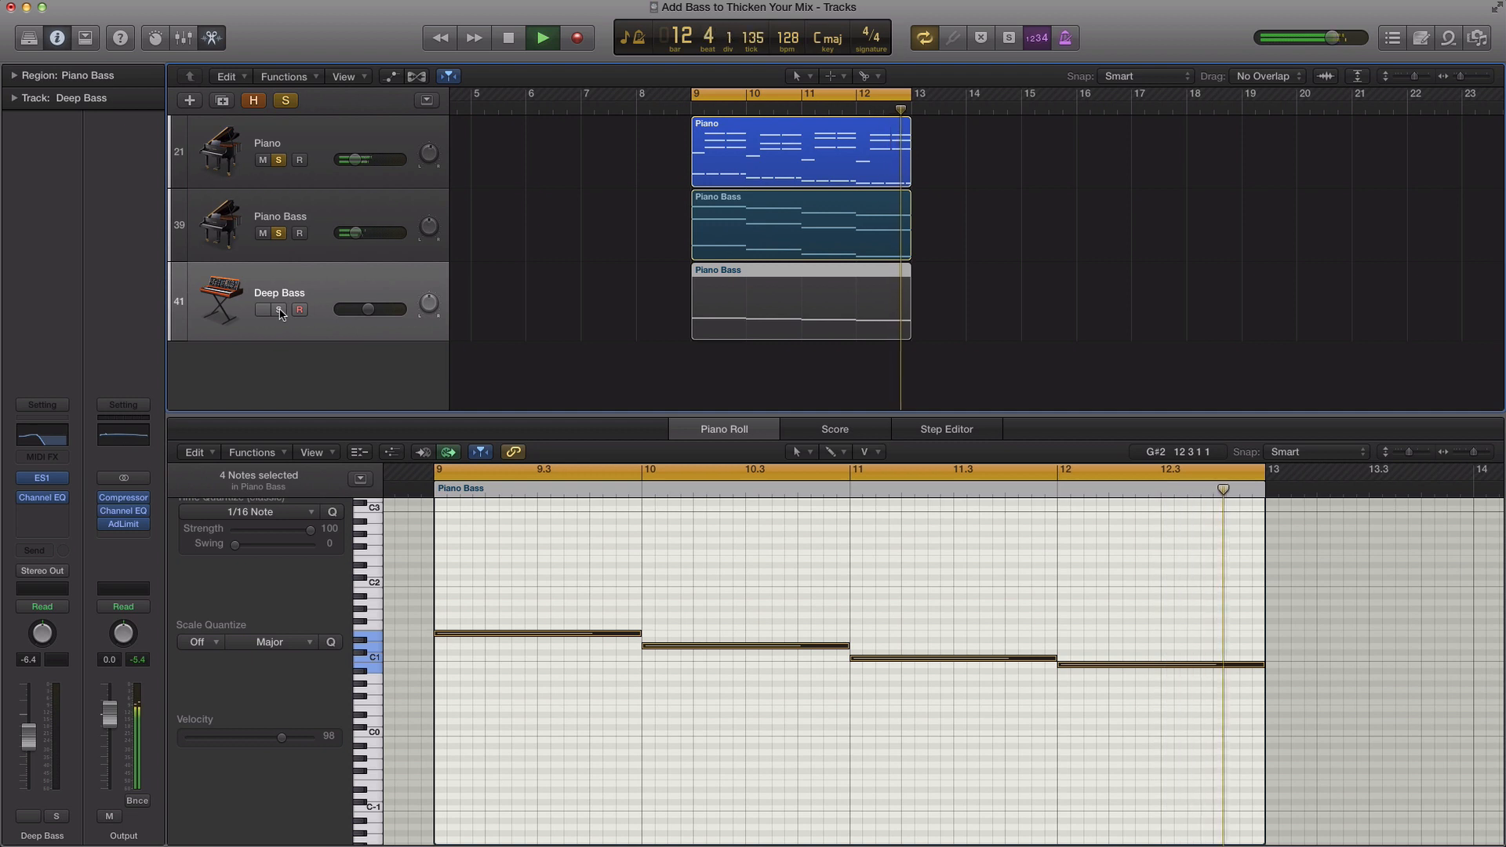
pyautogui.press('space')
pyautogui.click(279, 310)
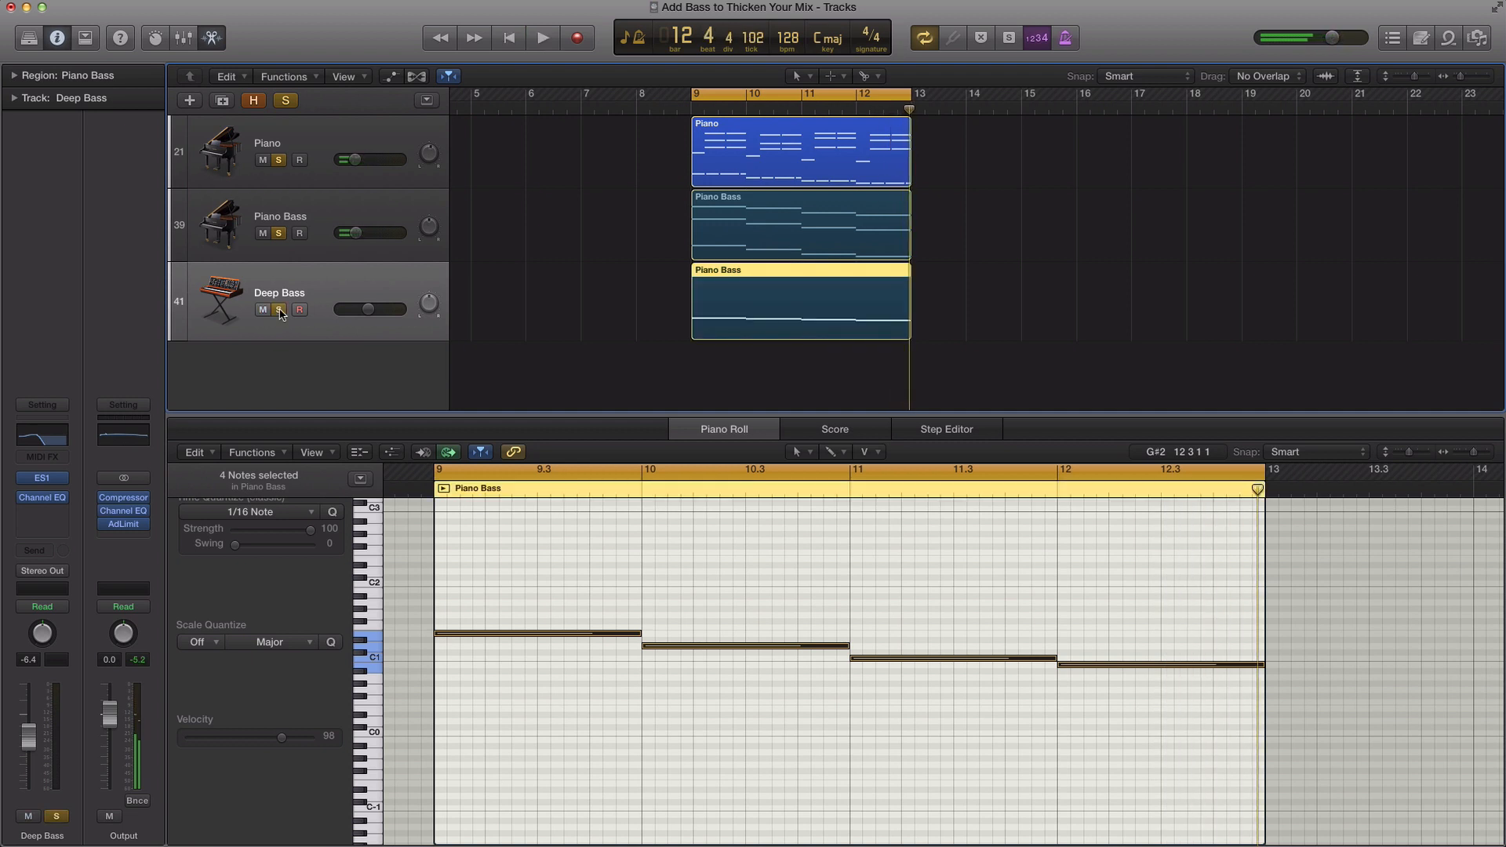
pyautogui.press('space')
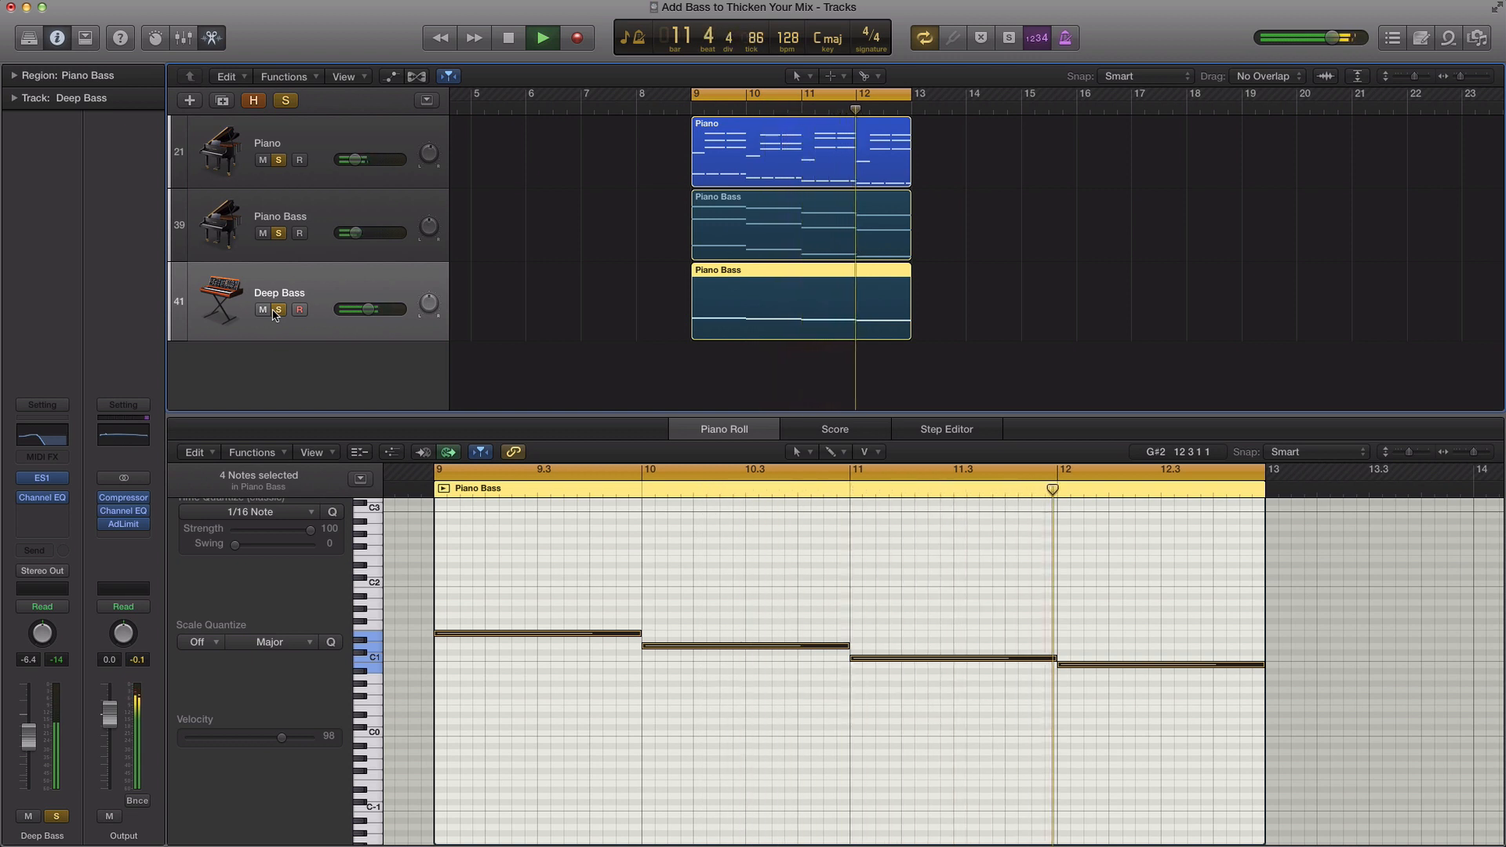
pyautogui.press('space')
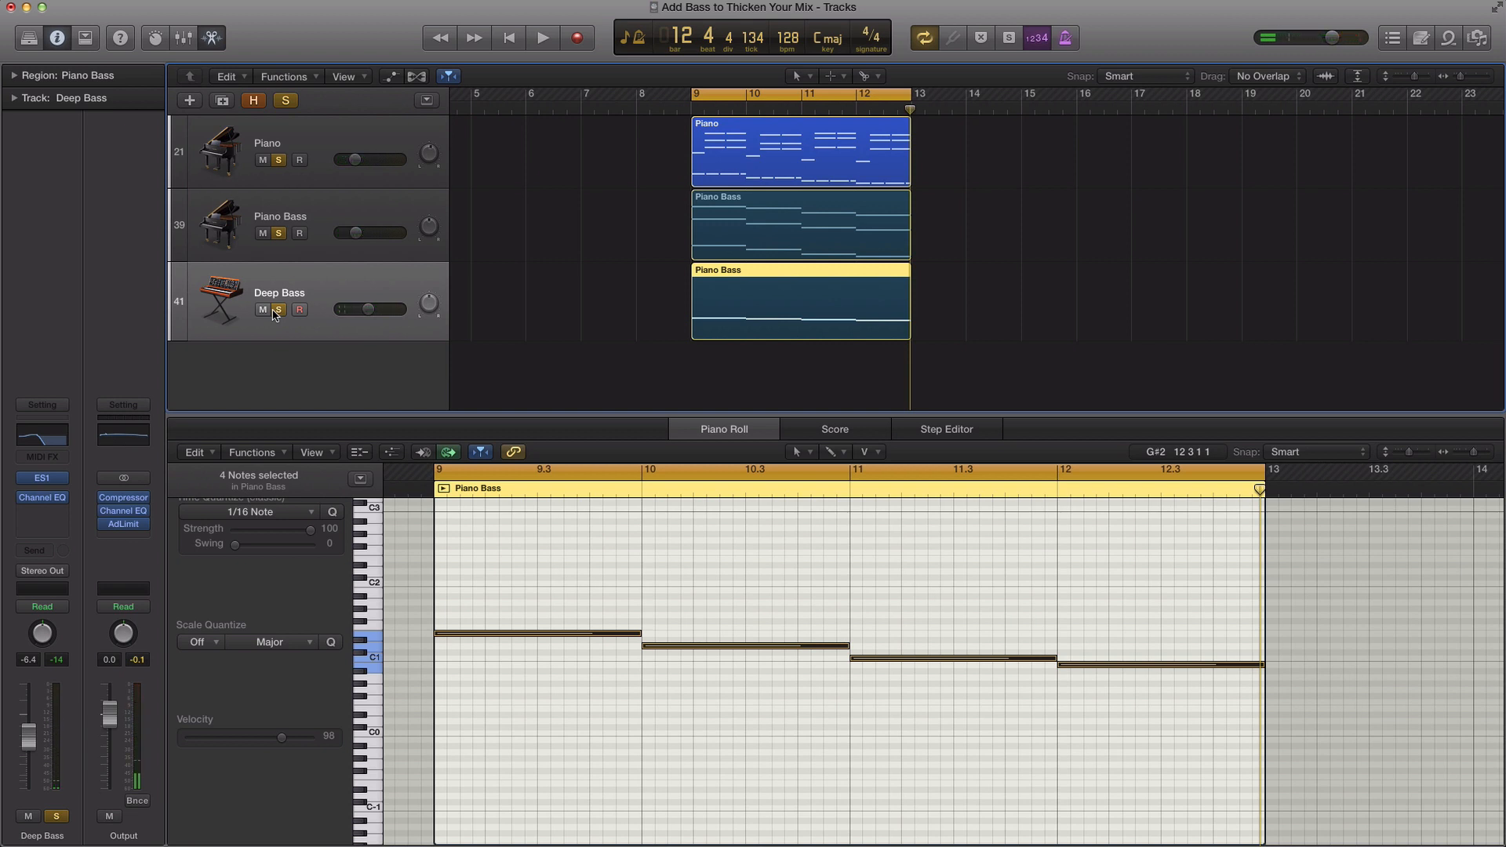
# Toggle the Deep Bass solo off and on repeatedly during playback to compare the mix with and without it, leaving it soloed
pyautogui.press('space')
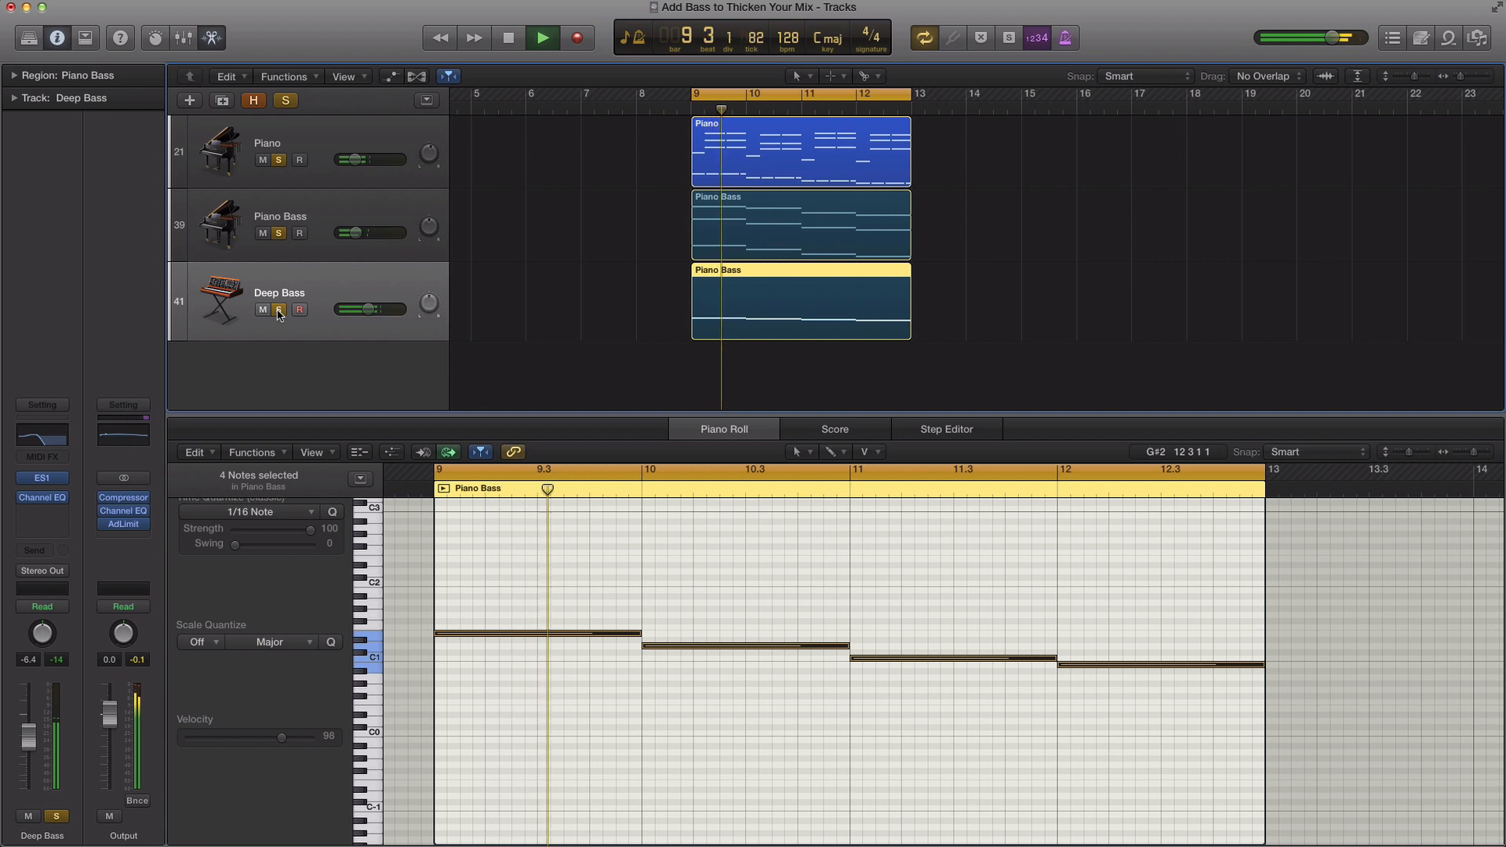
pyautogui.click(278, 311)
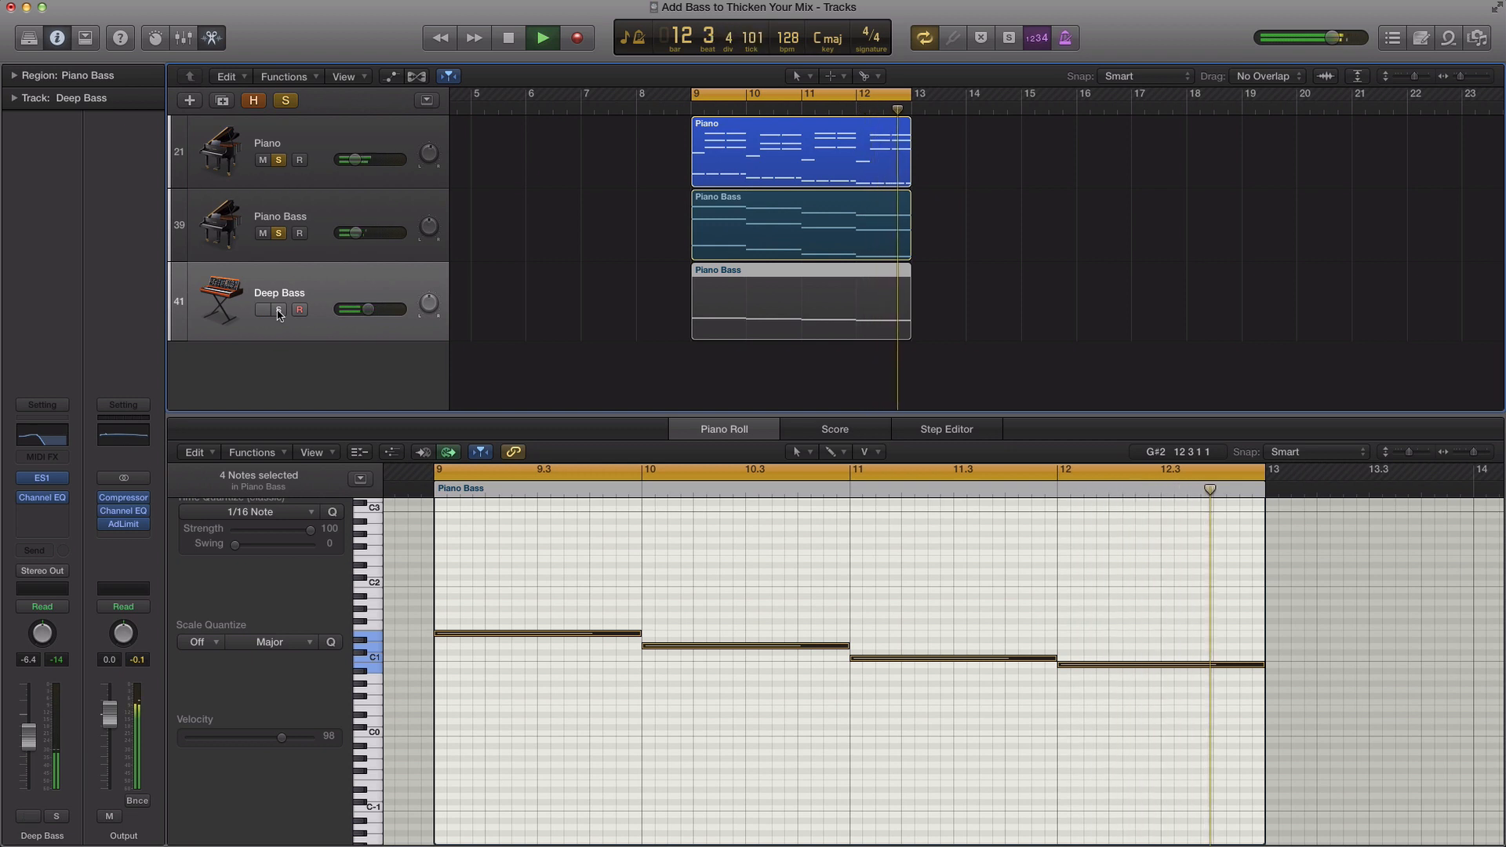
pyautogui.click(279, 310)
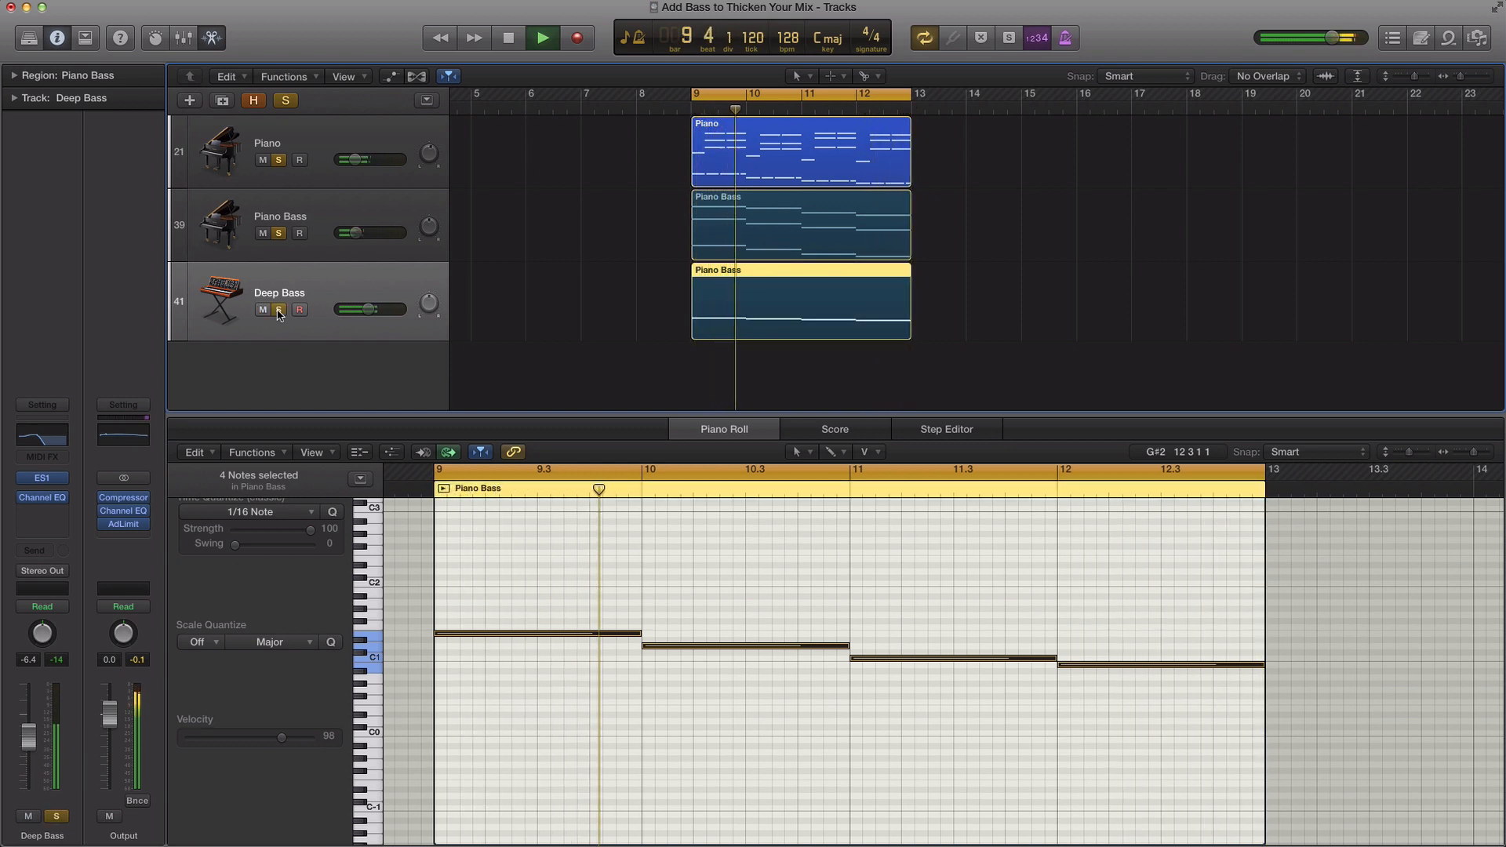
pyautogui.click(279, 311)
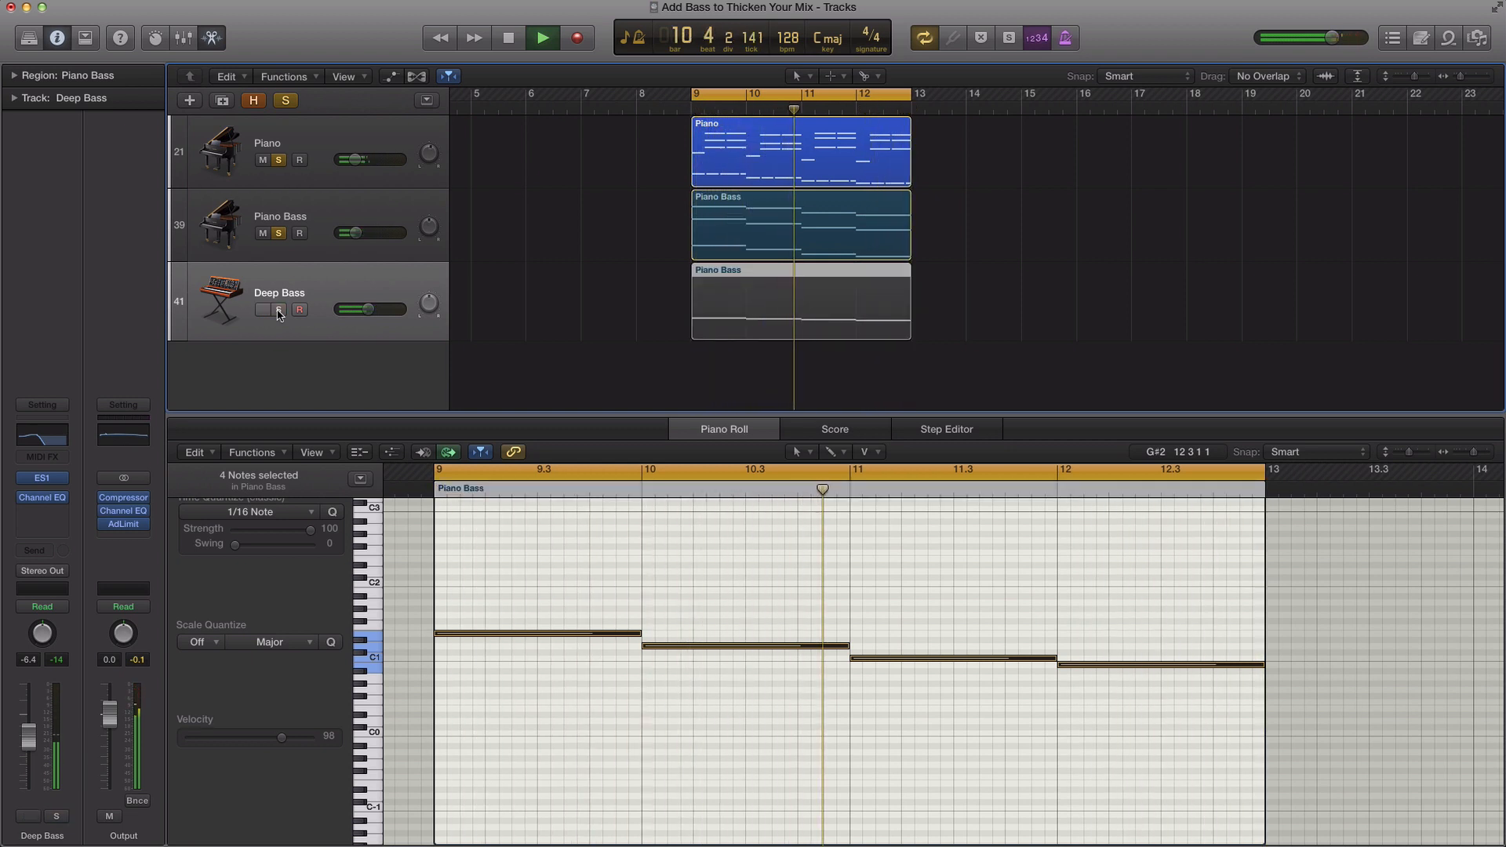
pyautogui.click(279, 311)
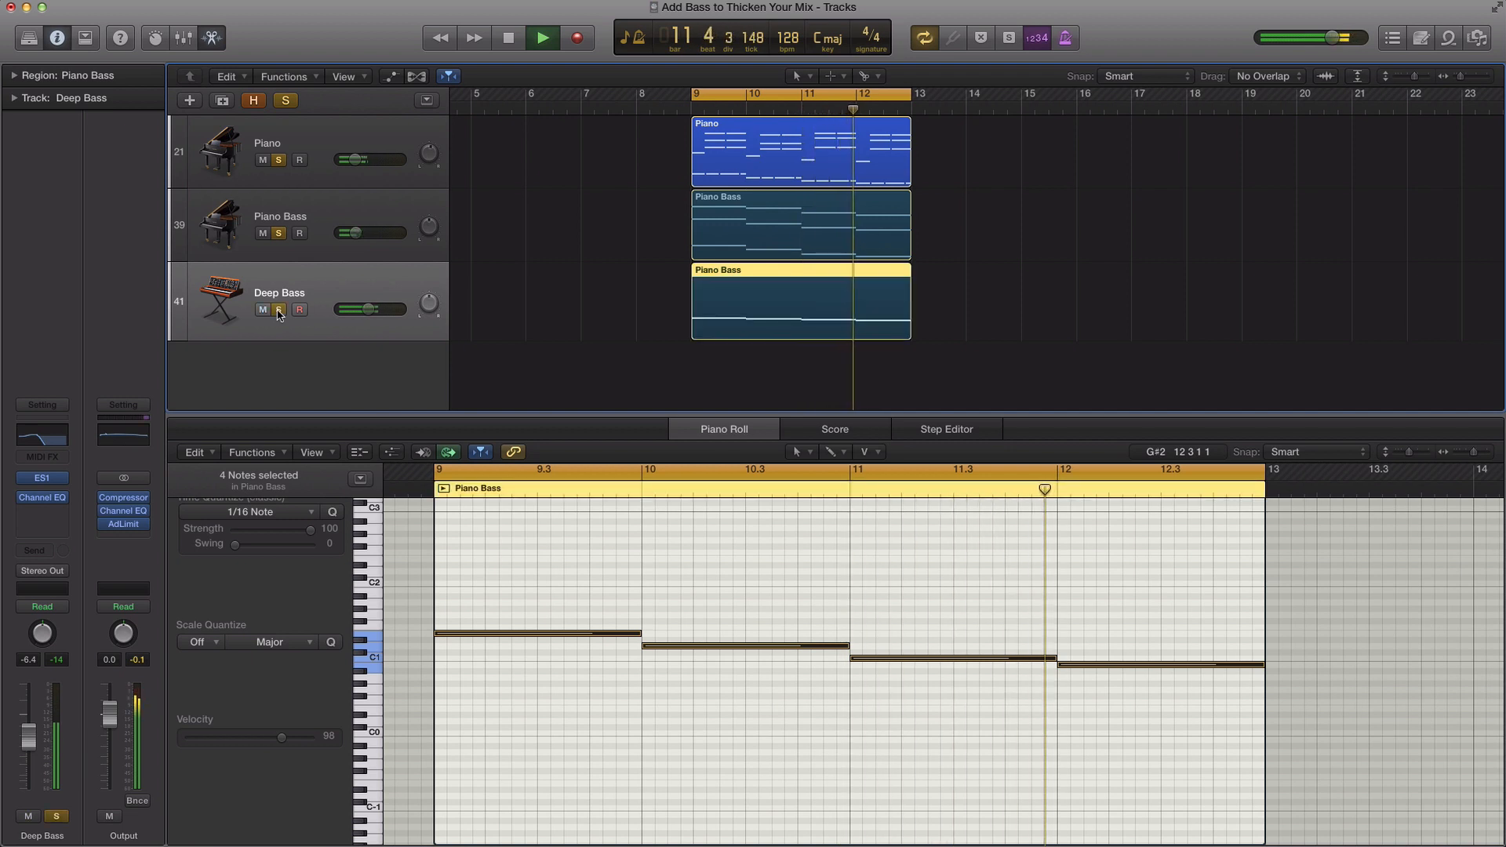
pyautogui.click(279, 311)
pyautogui.click(279, 310)
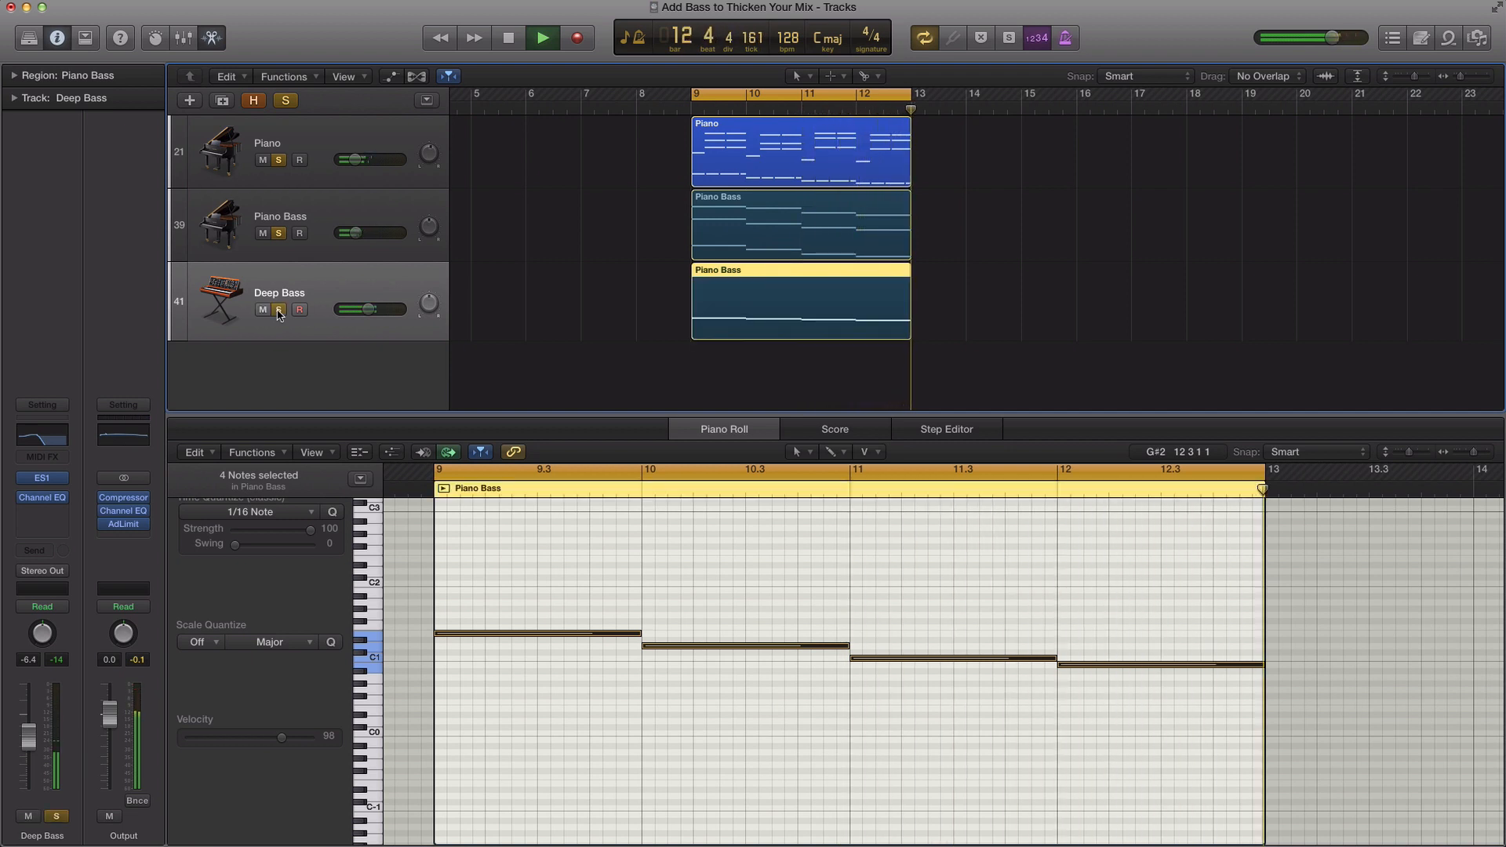